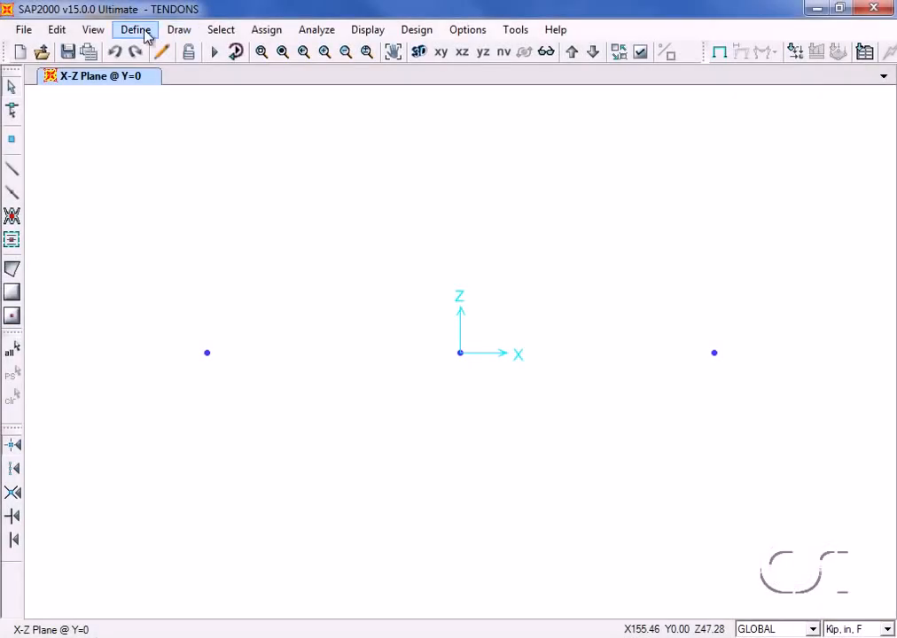
Start a new rectangular concrete frame section property.
left_click(136, 31)
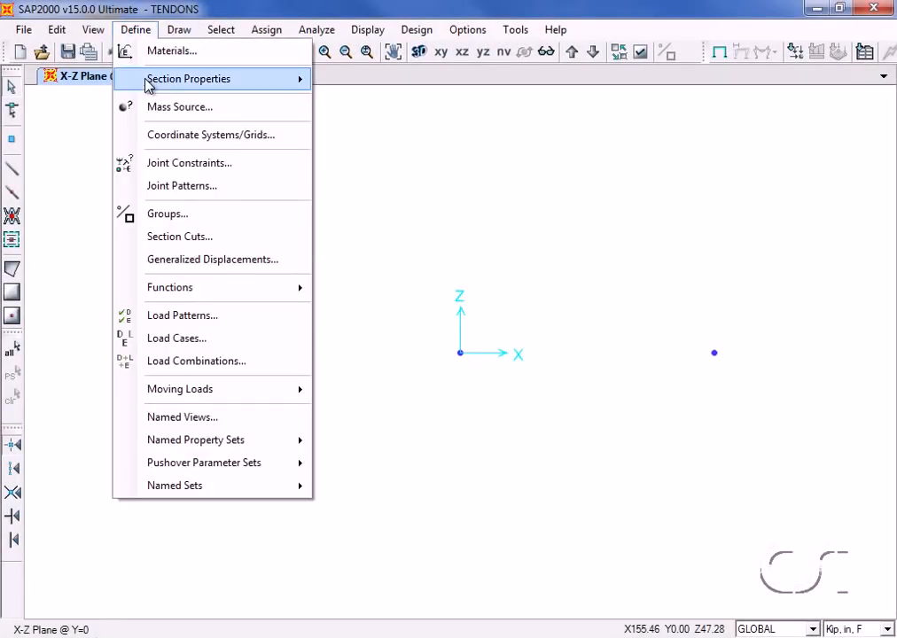
mouse_move(212, 84)
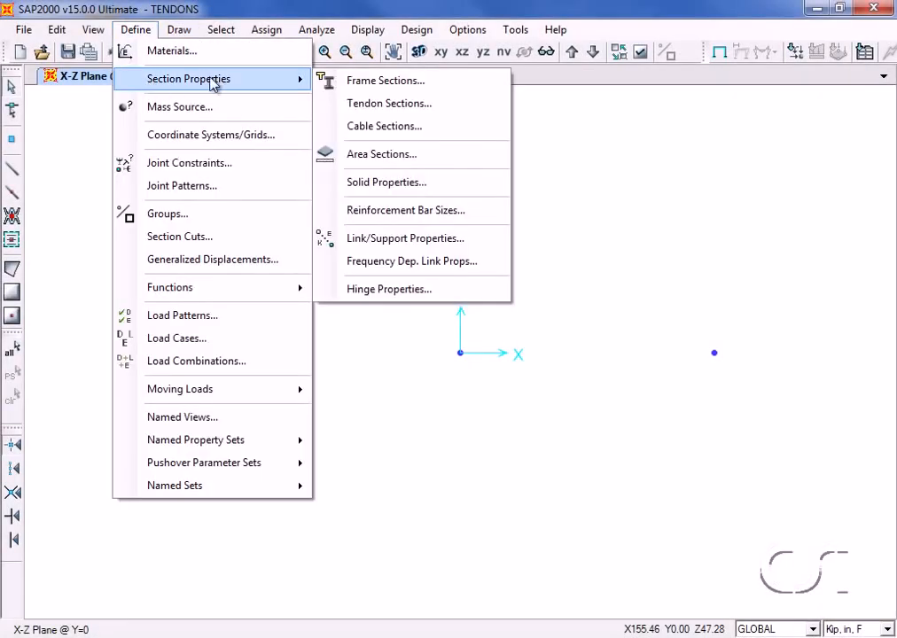
left_click(394, 83)
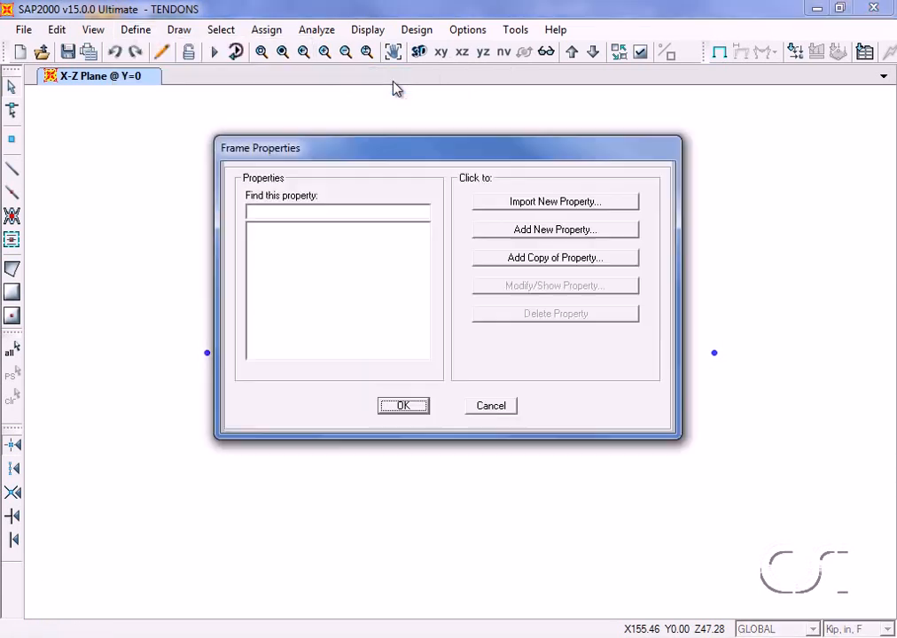
left_click(553, 232)
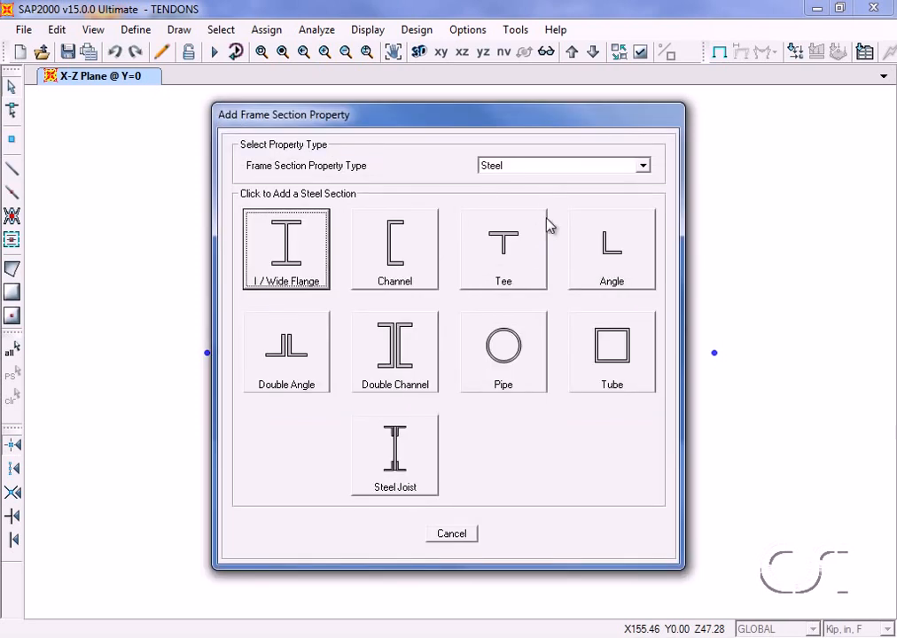
left_click(534, 167)
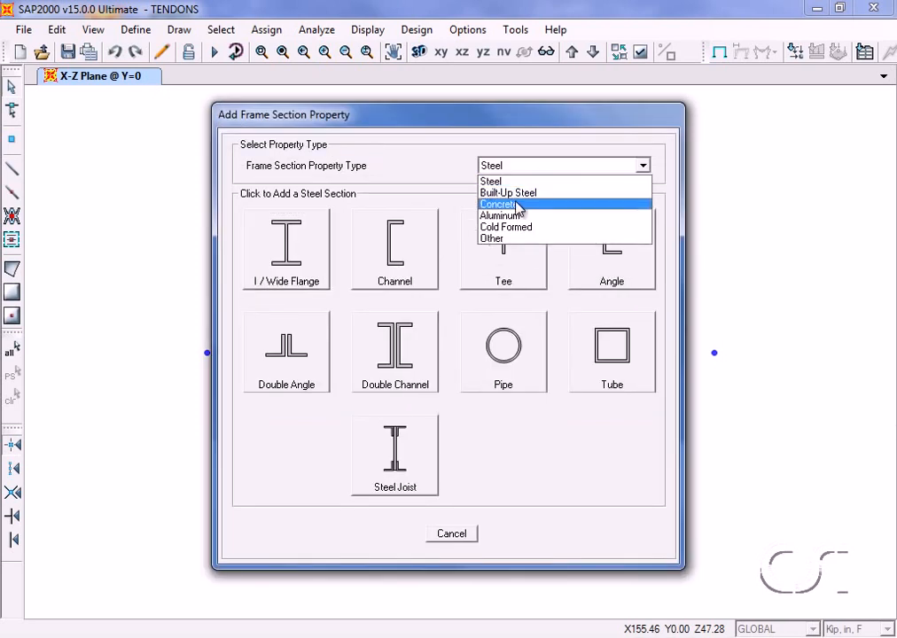
left_click(513, 208)
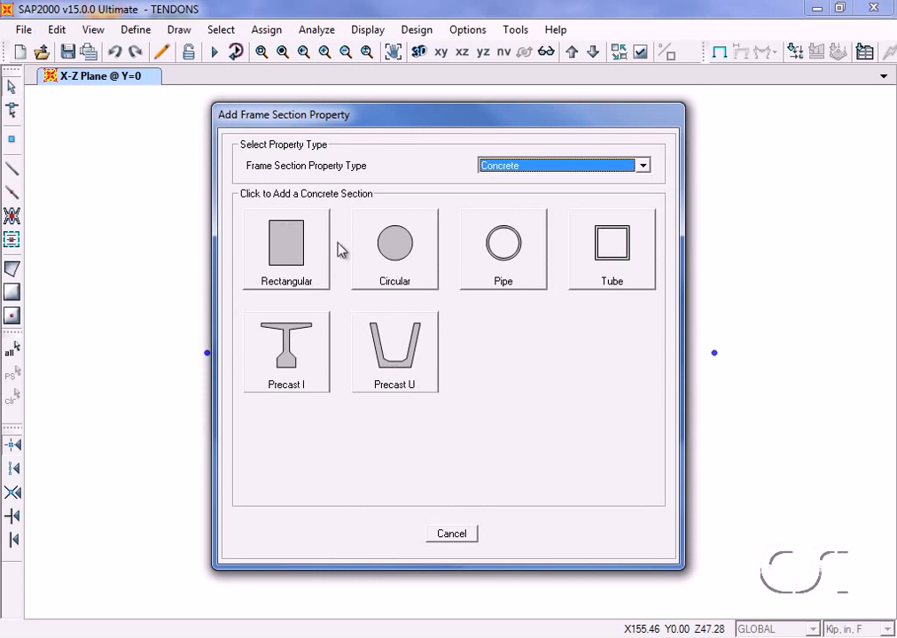
left_click(302, 252)
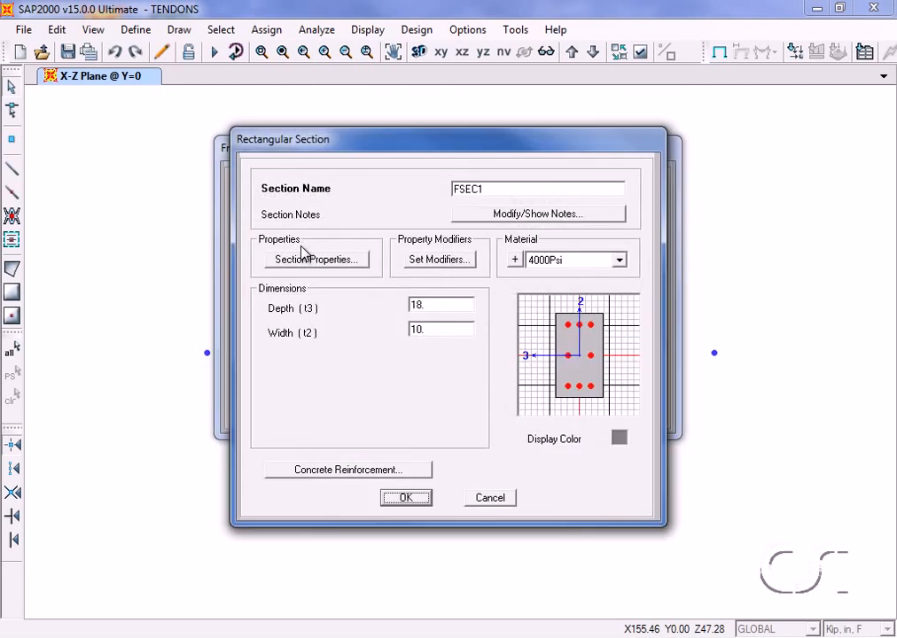
Name the rectangular section BEAM_CONC, set its depth to 20 in, and accept the frame section definition.
double_click(494, 190)
type("BEAM_CLN")
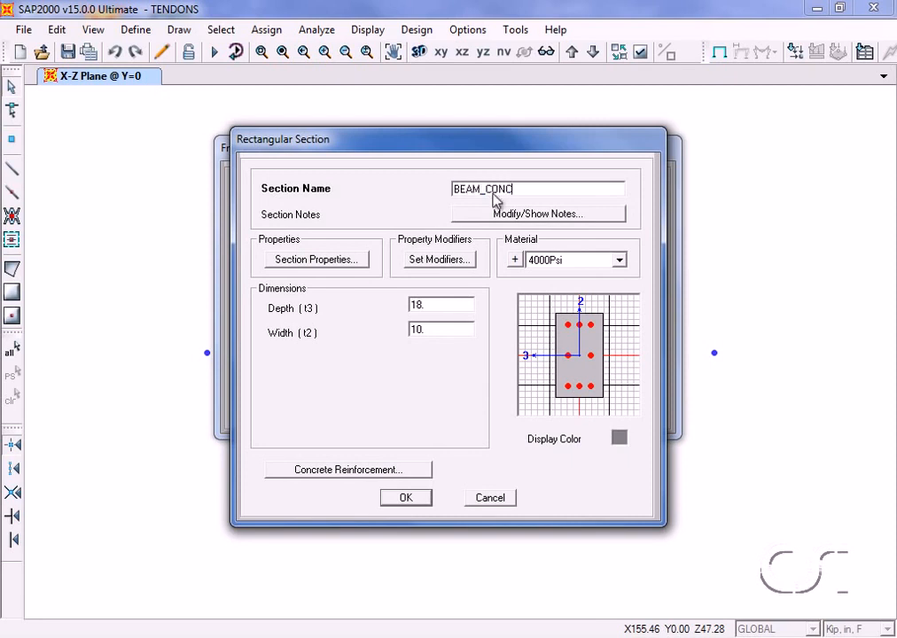
double_click(453, 304)
type("20")
double_click(453, 329)
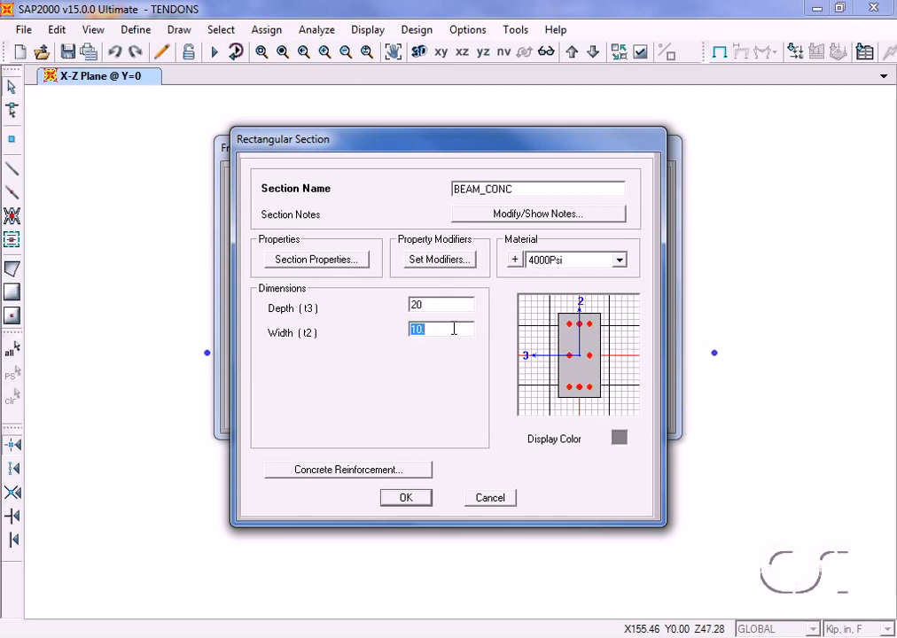
left_click(412, 498)
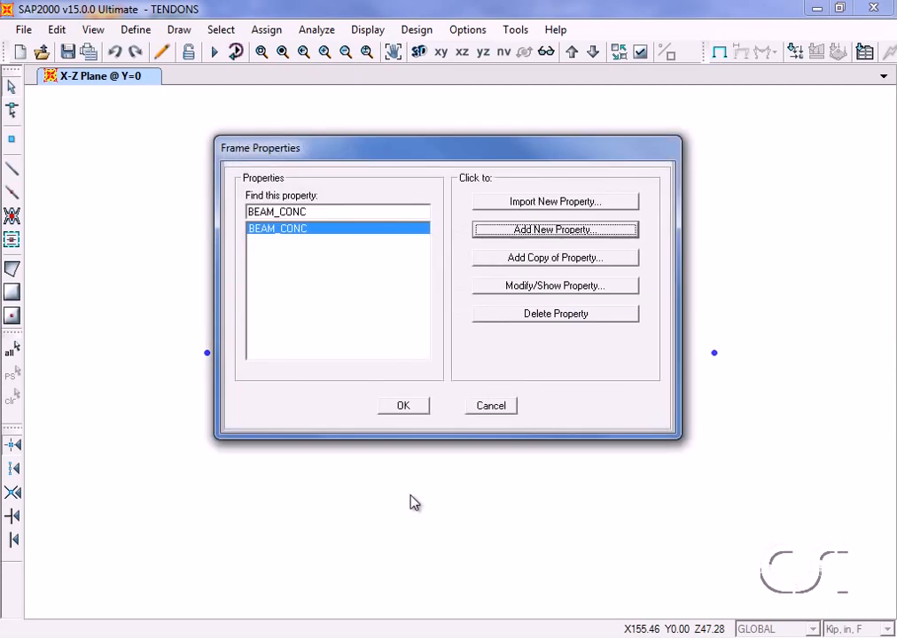
left_click(403, 407)
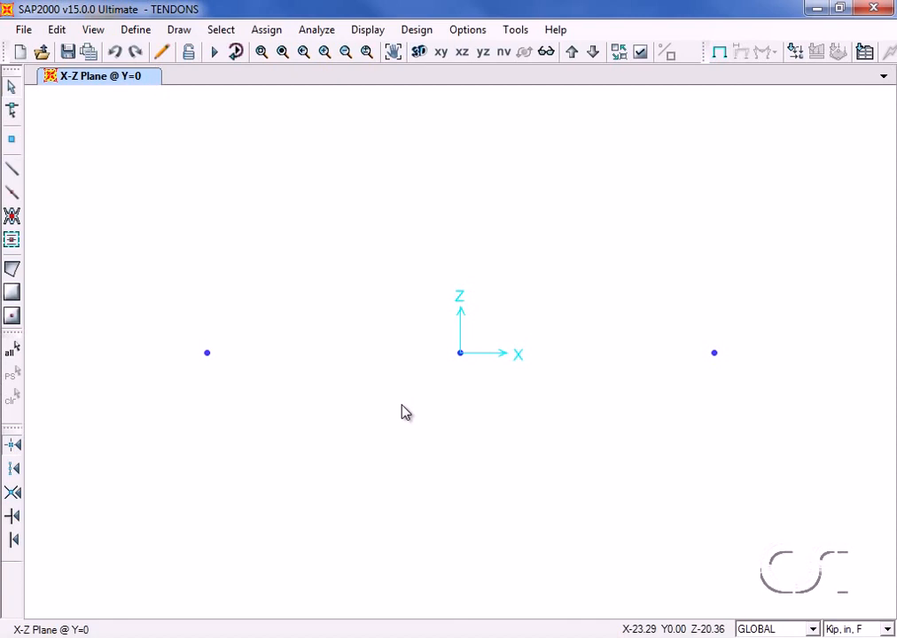
Draw two straight BEAM_CONC frame members, each running from an outer point to the centre point at the origin.
left_click(16, 175)
left_click(383, 160)
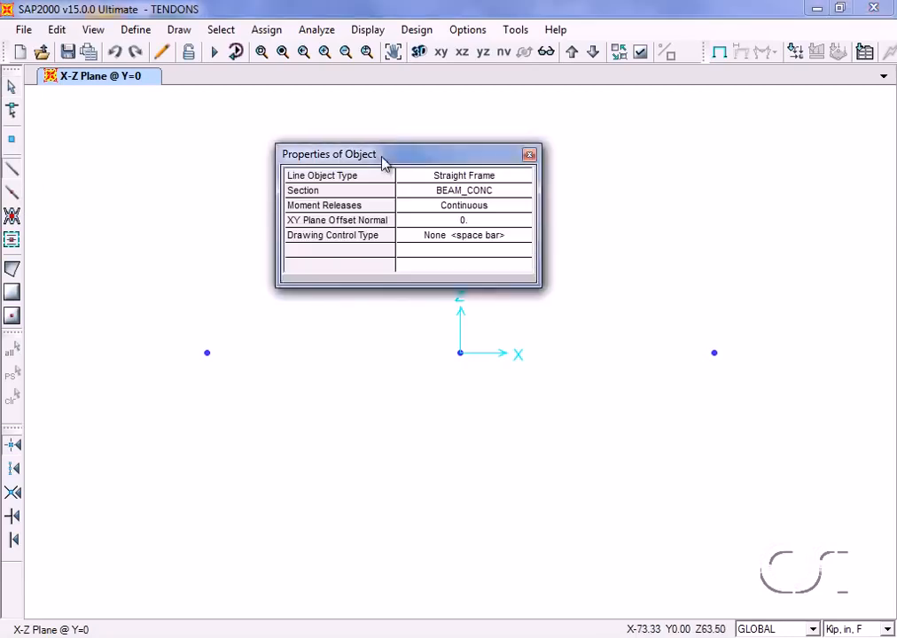
left_click_drag(382, 160, 381, 116)
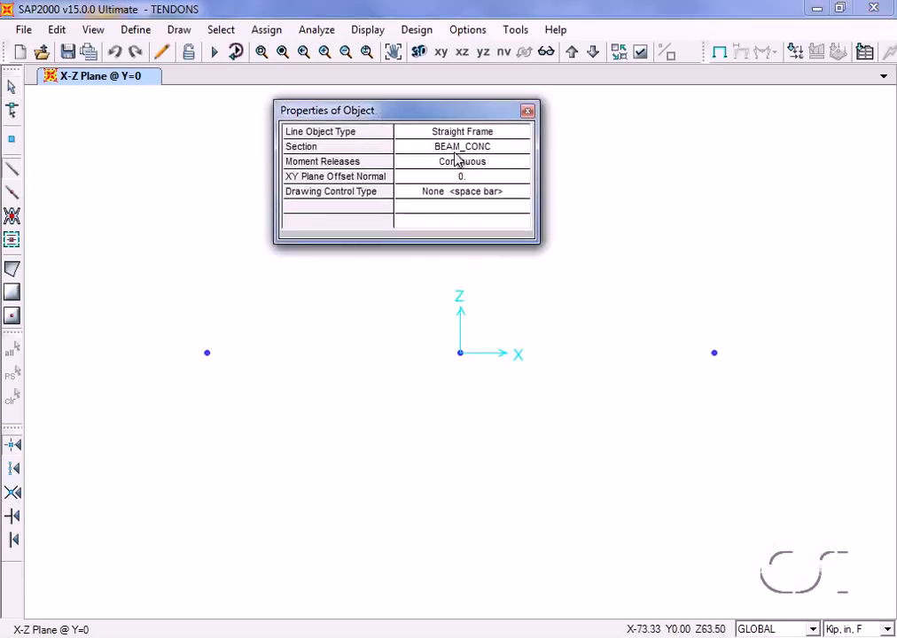
left_click(206, 355)
double_click(459, 353)
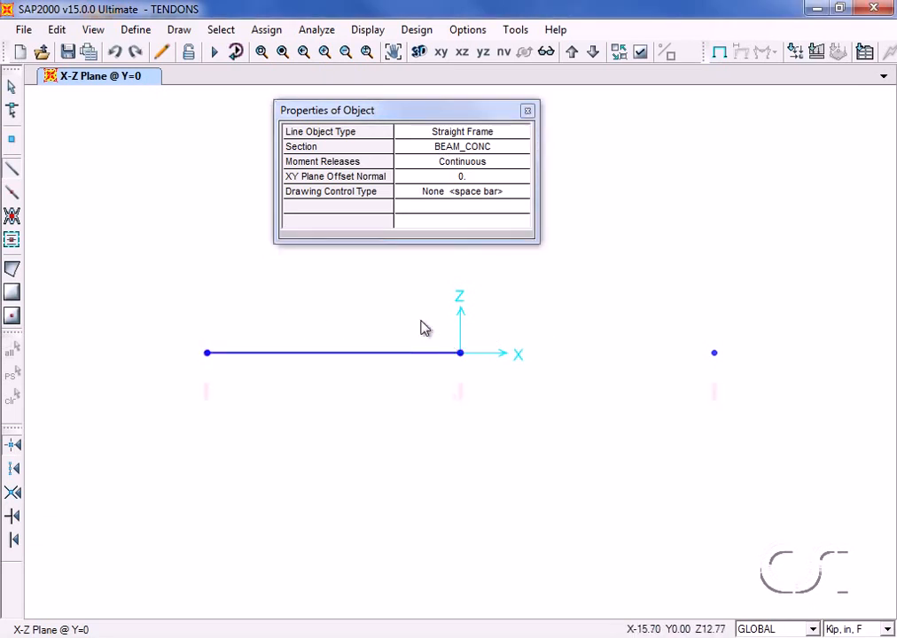
left_click(714, 354)
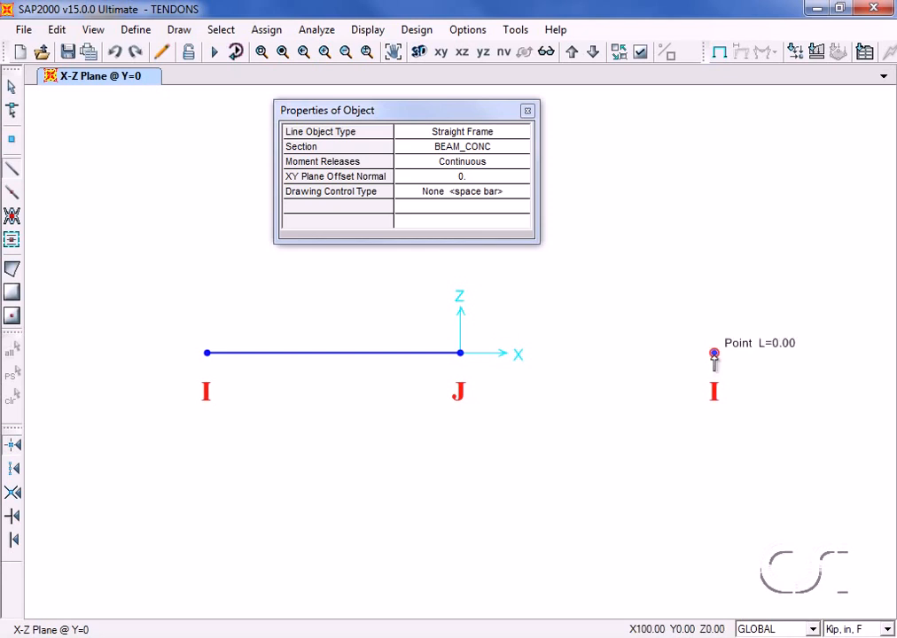
double_click(460, 353)
left_click(461, 353)
right_click(482, 323)
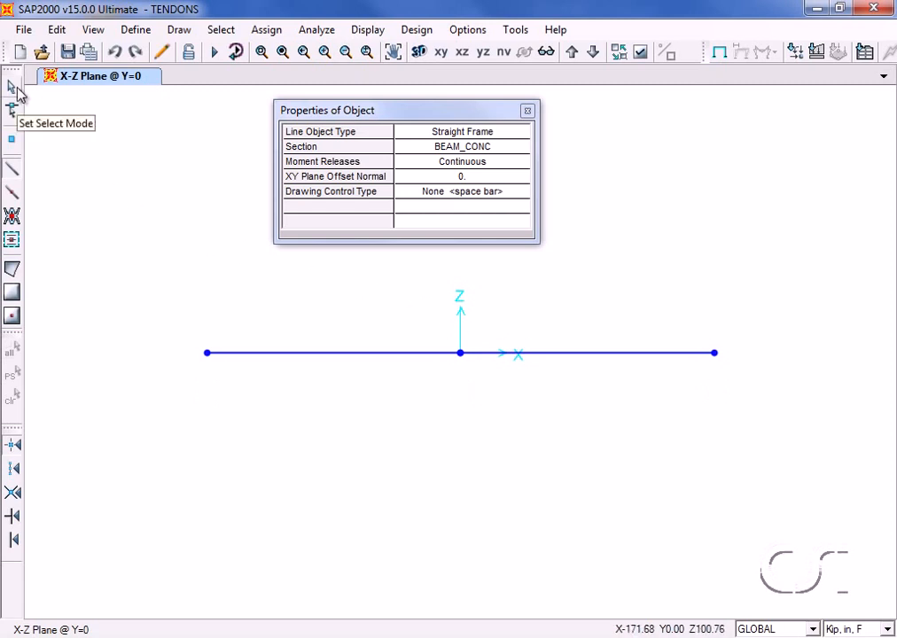
left_click(17, 89)
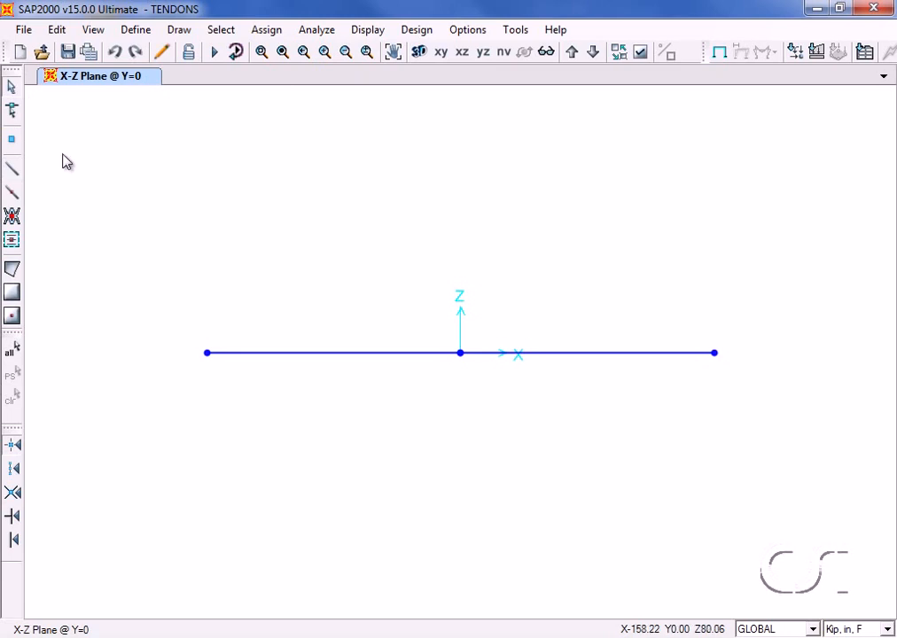
Assign roller restraints, with only Translation 3 fixed, to the joints at both ends of the beam.
left_click(208, 353)
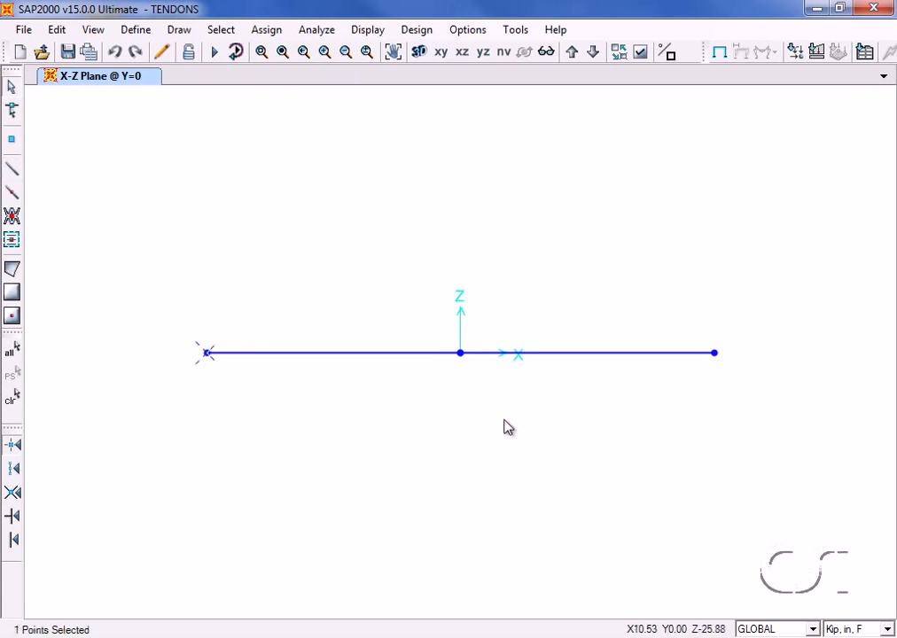
left_click(713, 354)
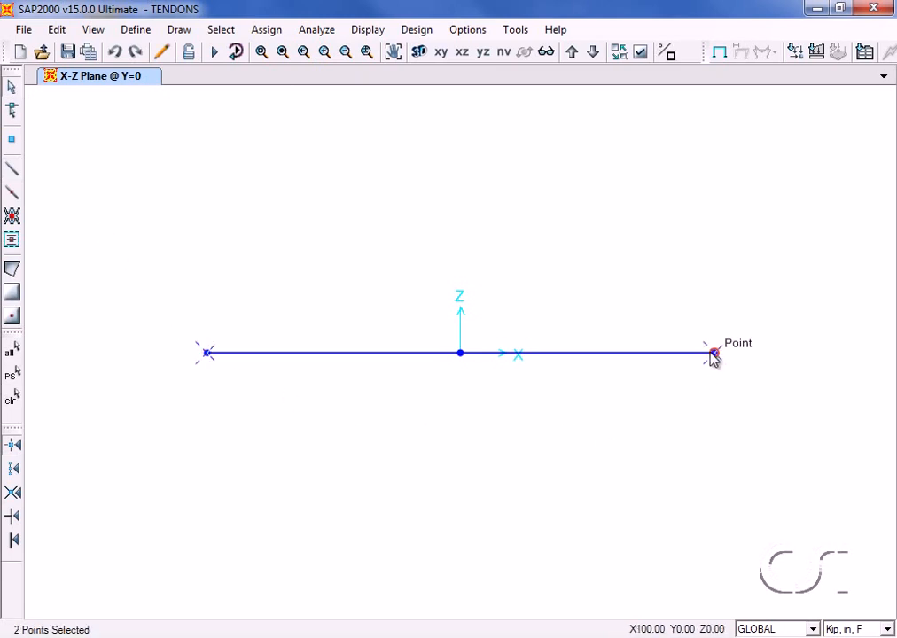
left_click(266, 32)
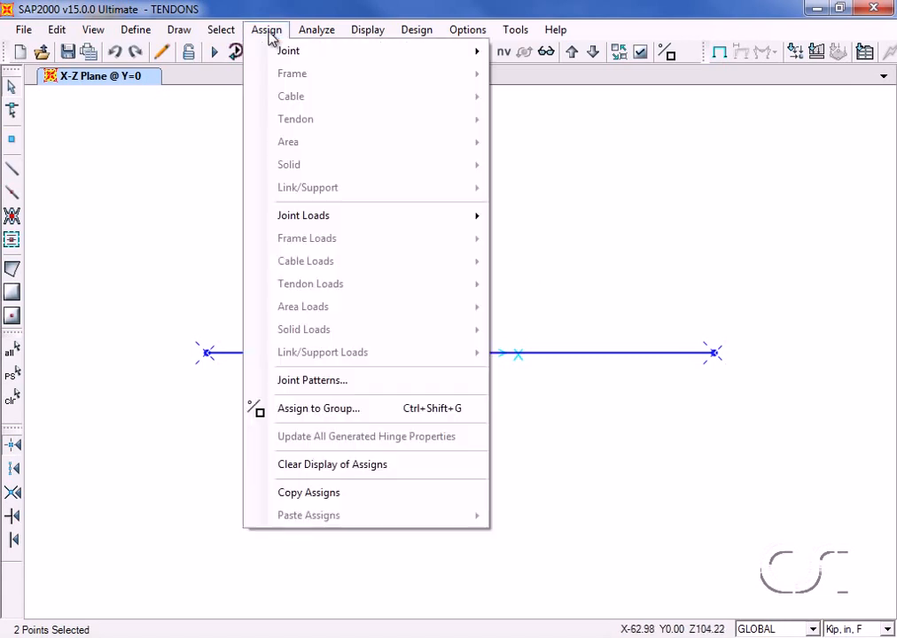
mouse_move(340, 51)
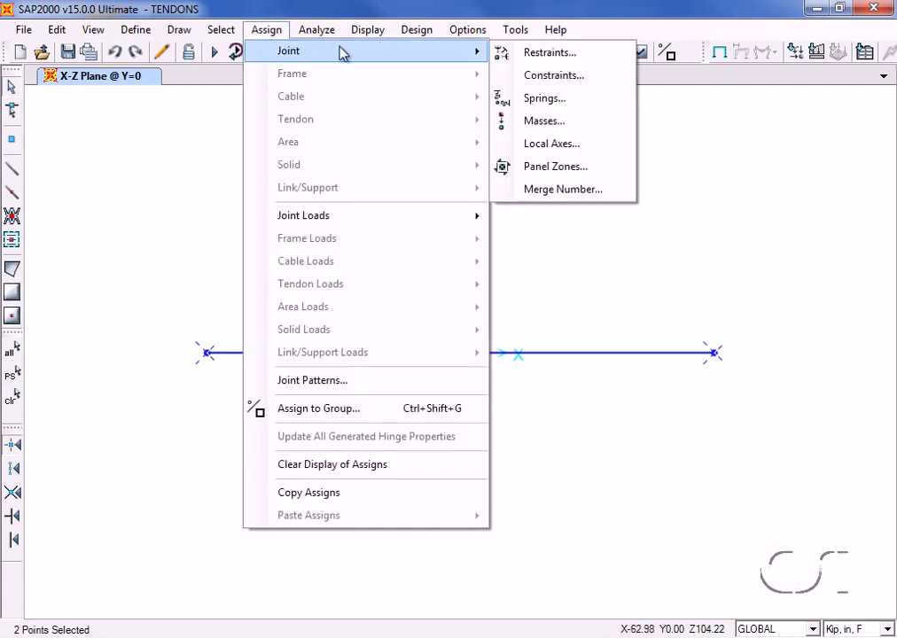
left_click(550, 53)
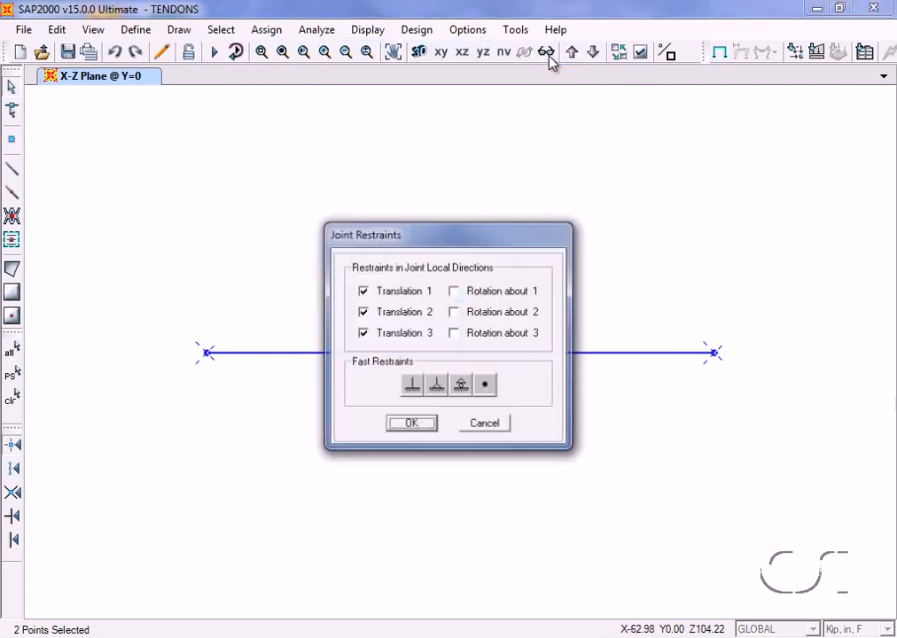
left_click(462, 387)
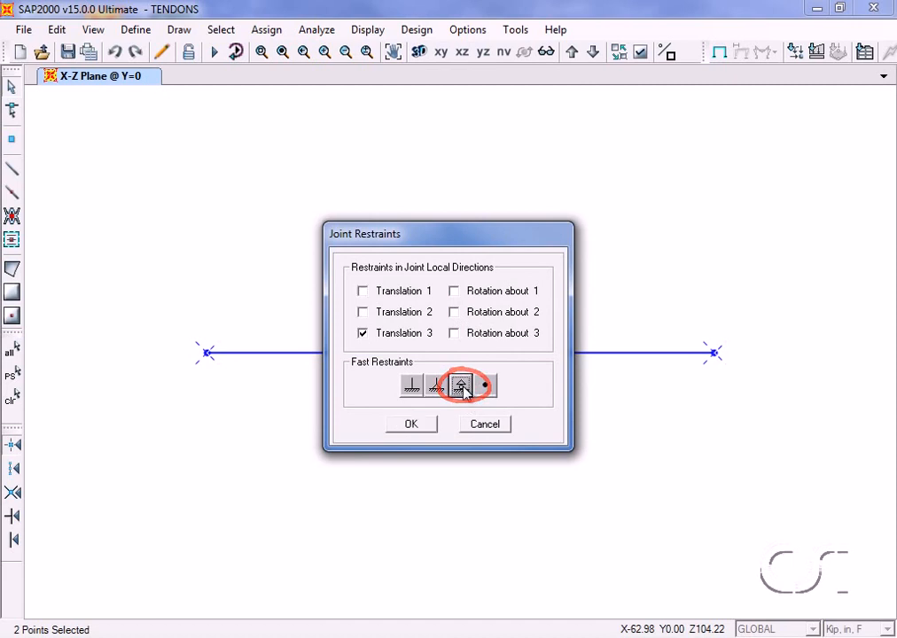
left_click(412, 425)
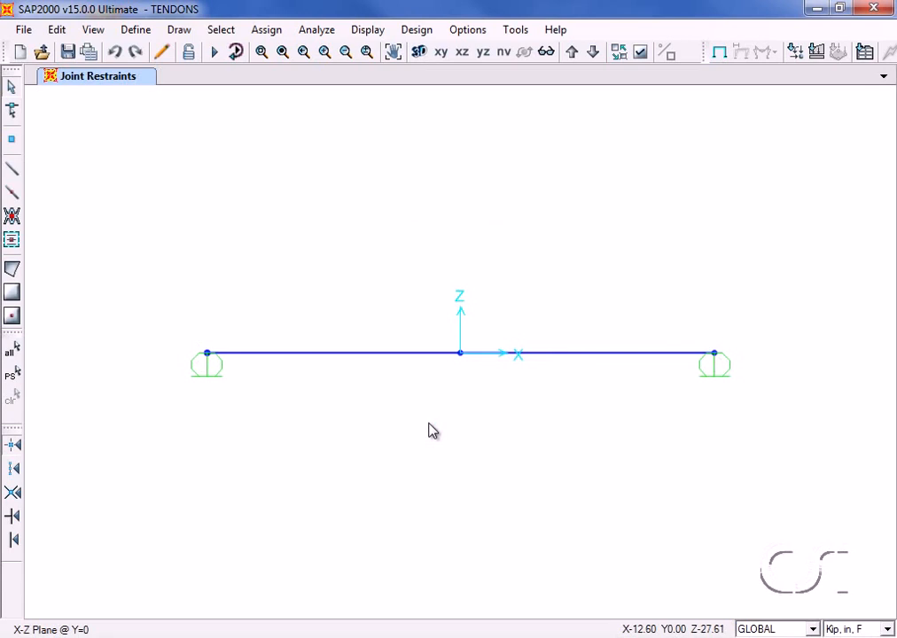
Assign a pinned restraint, with Translations 1, 2 and 3 fixed, to the middle joint.
left_click(459, 354)
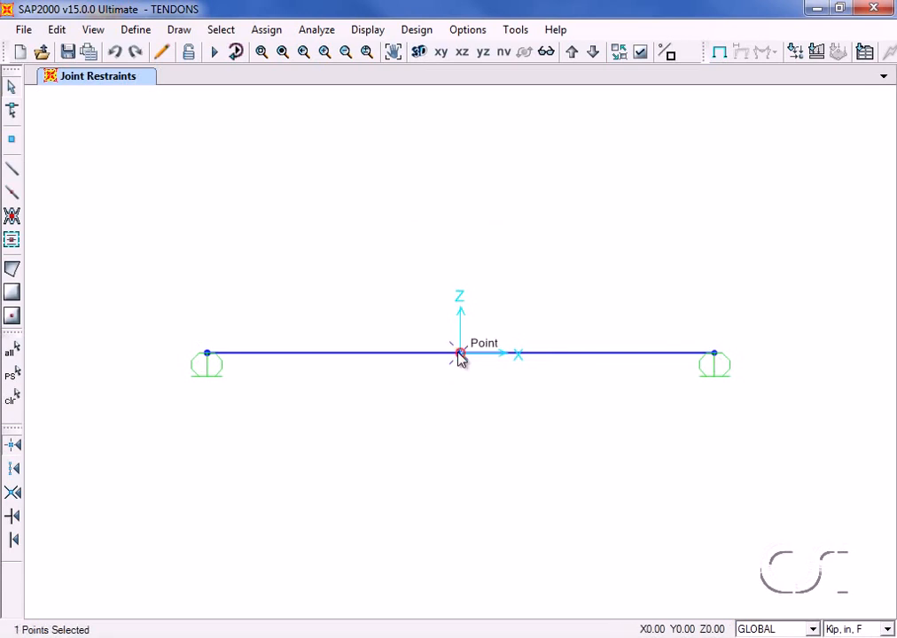
left_click(271, 33)
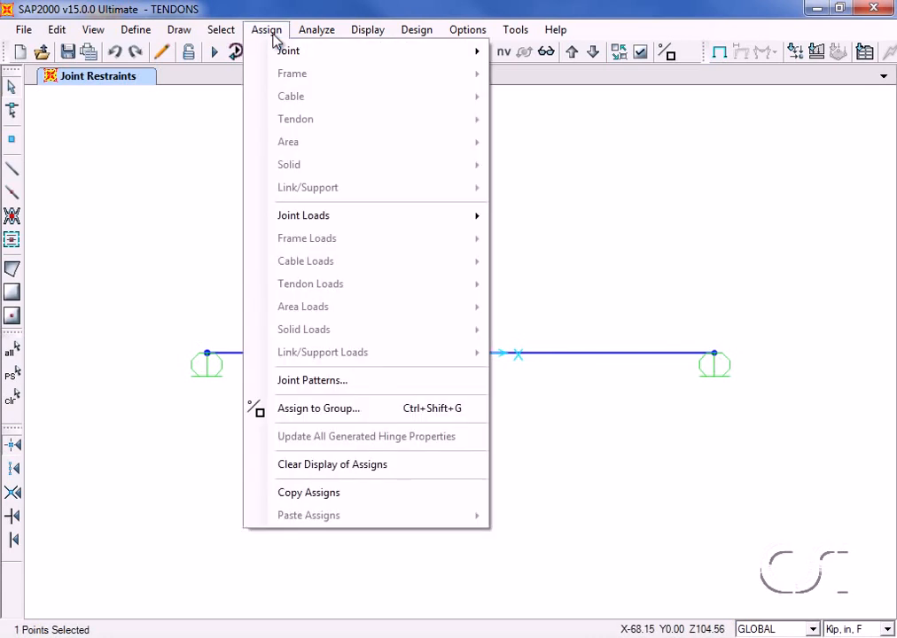
mouse_move(415, 55)
left_click(552, 53)
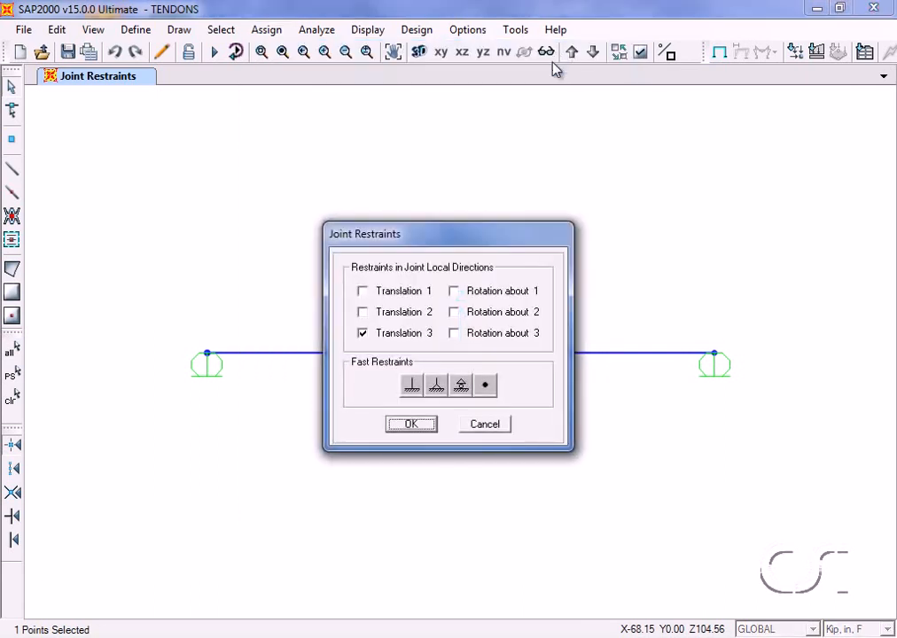
left_click(438, 387)
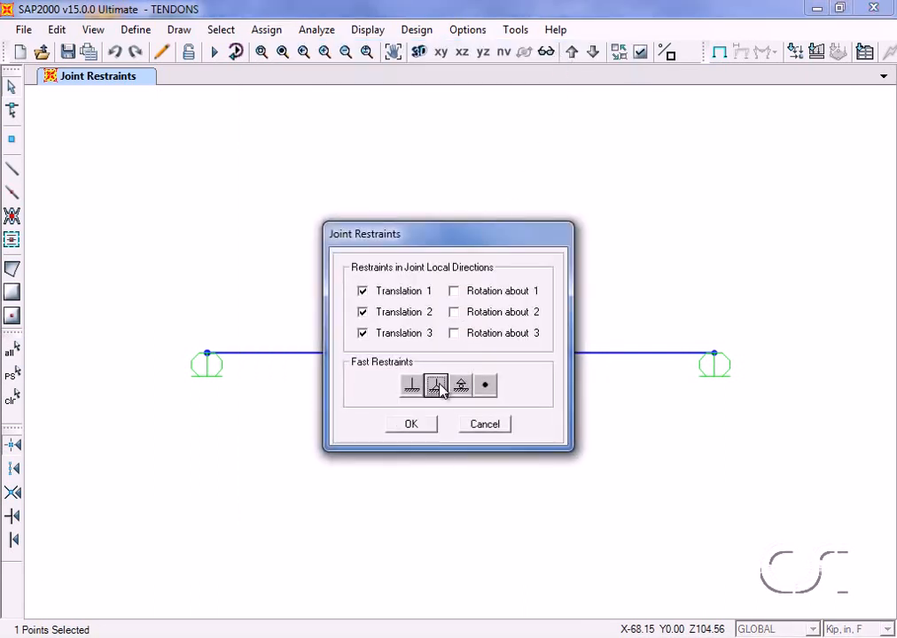
left_click(421, 427)
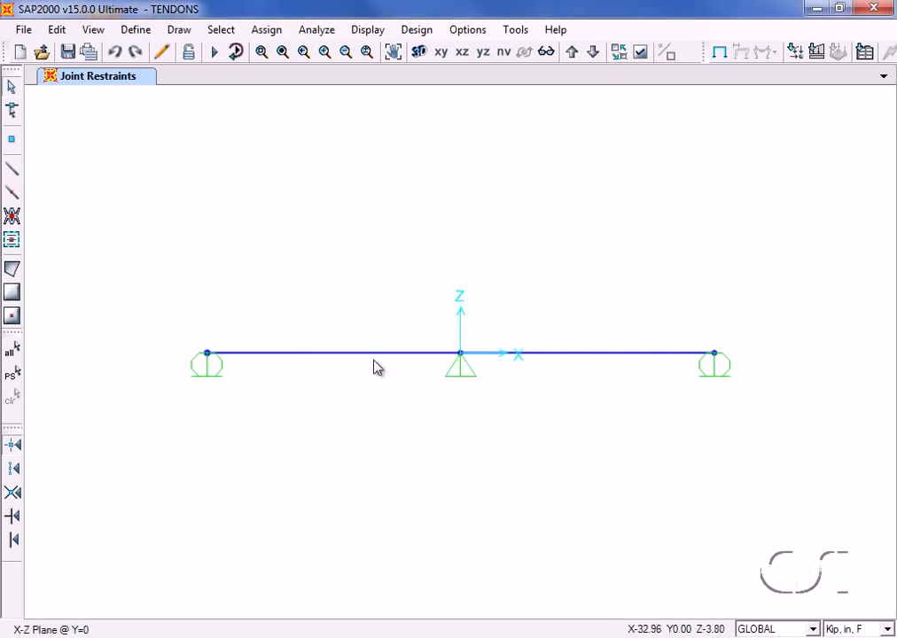
Add a load pattern named TENDON with type PRESTRESS and a self weight multiplier of 0.
left_click(138, 30)
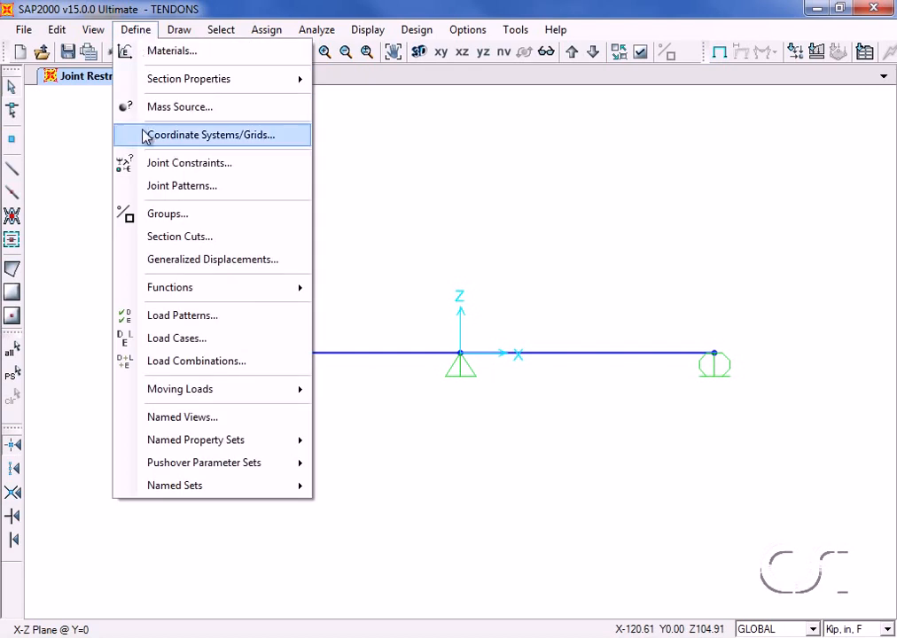
left_click(202, 317)
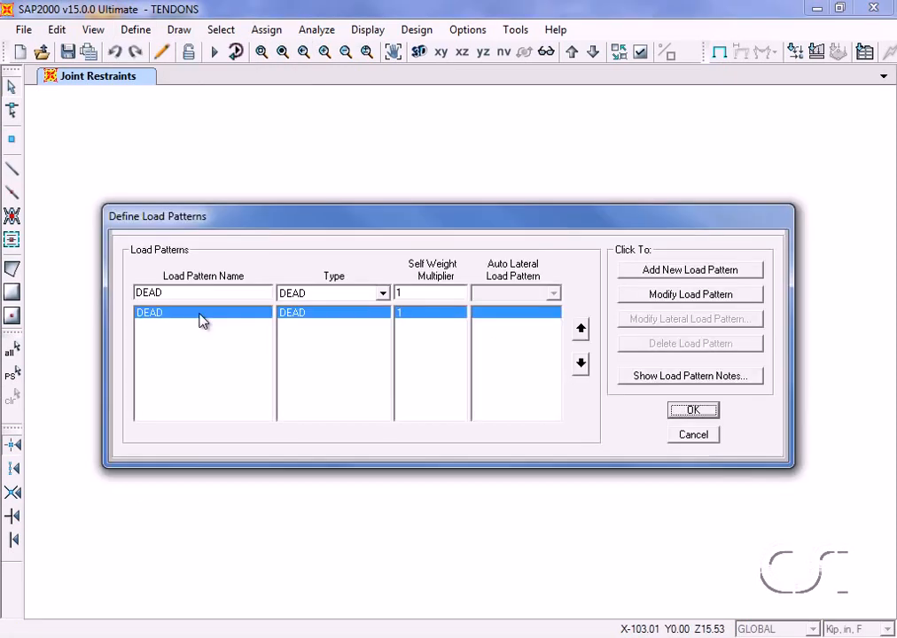
double_click(204, 291)
type("TENDON")
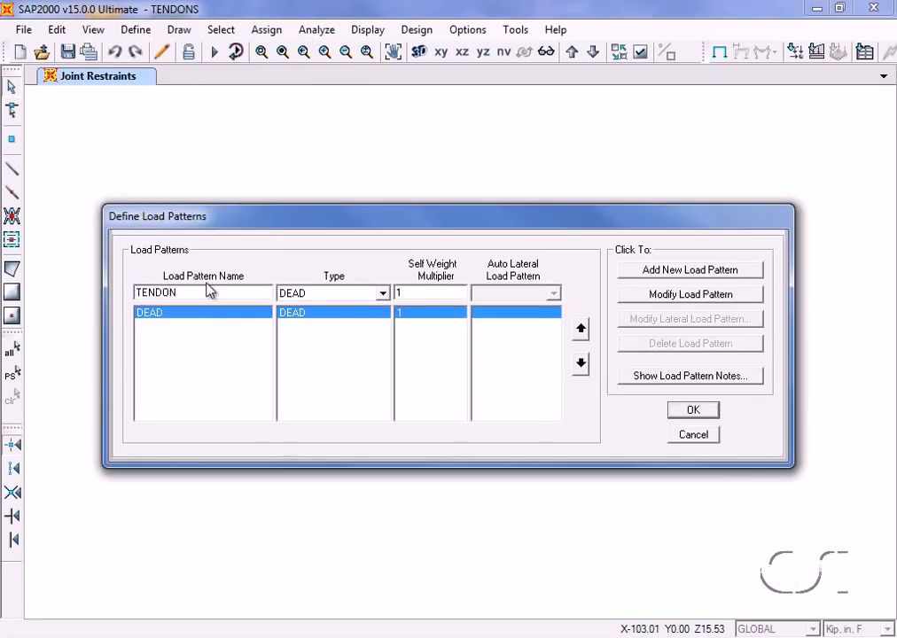
left_click(326, 295)
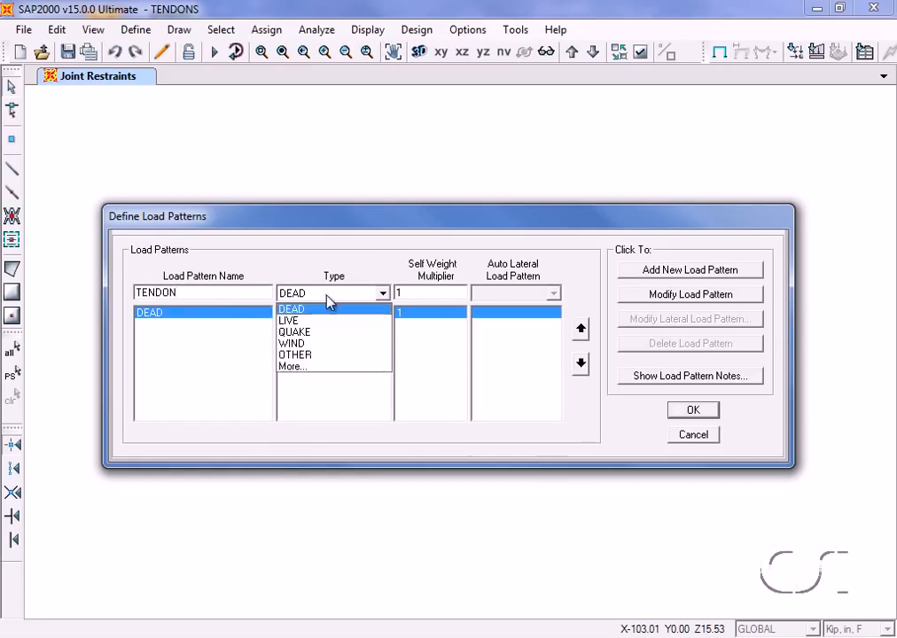
left_click(292, 367)
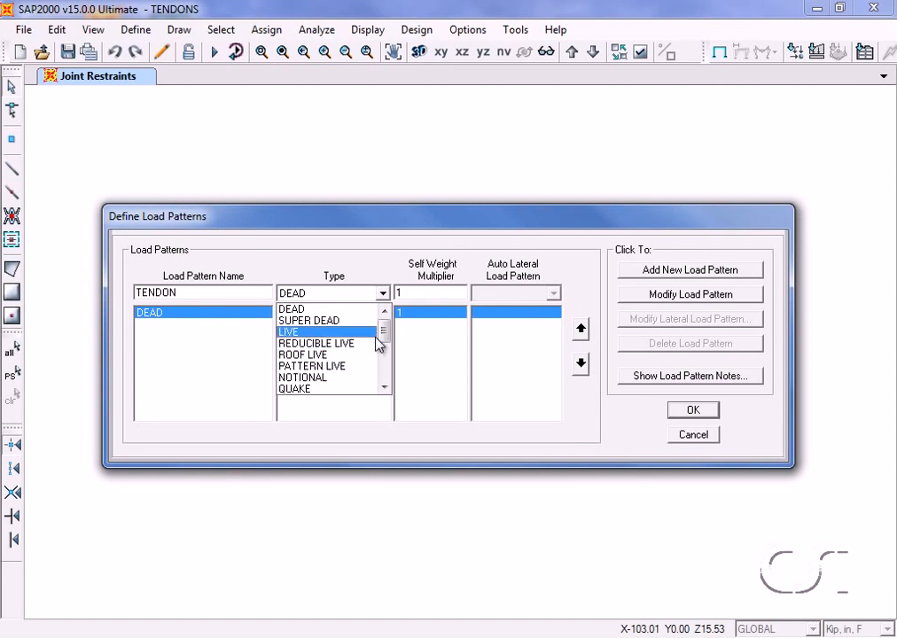
left_click_drag(383, 330, 383, 360)
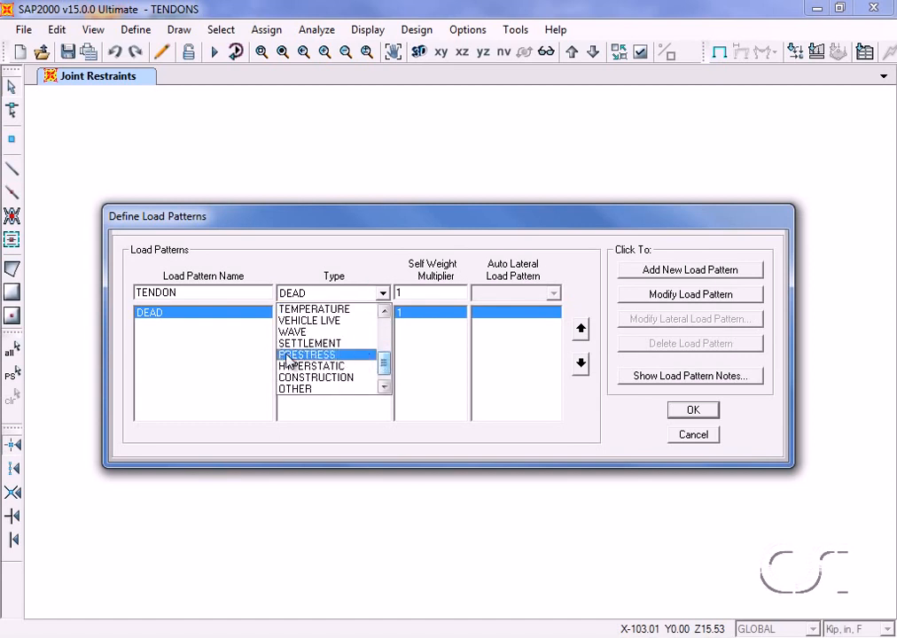
left_click(322, 359)
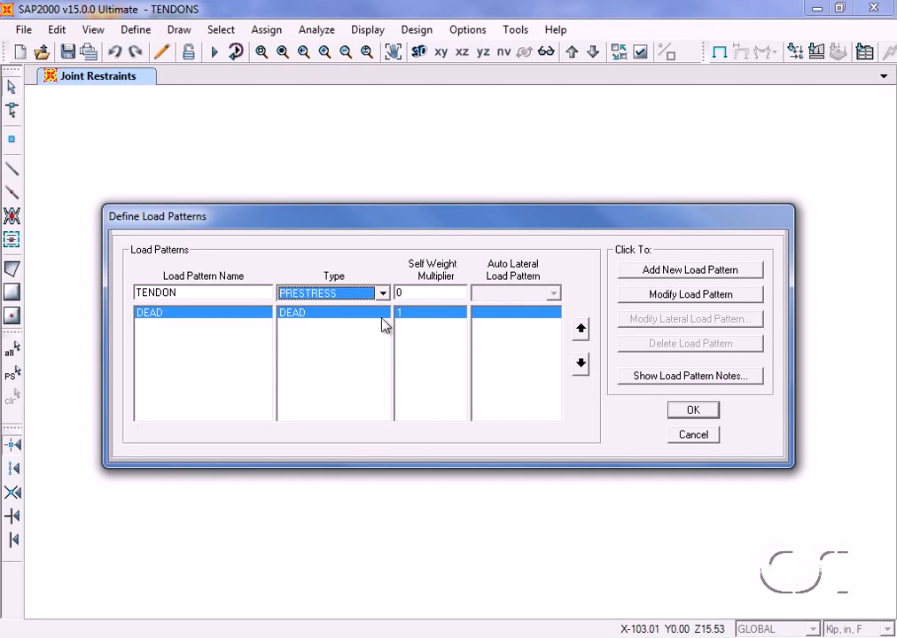
left_click(651, 269)
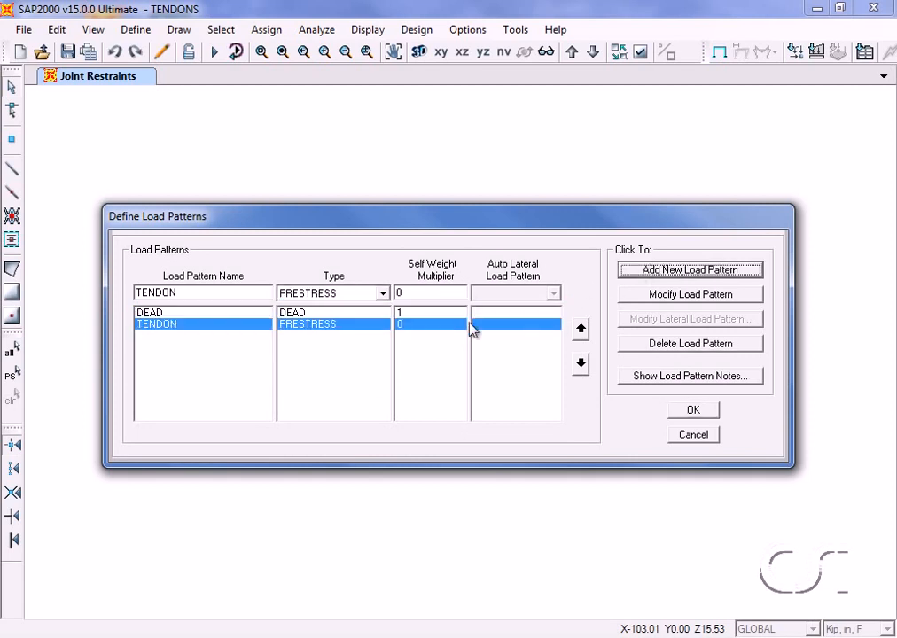
Delete the DEAD load pattern and accept the load pattern definitions.
left_click(193, 318)
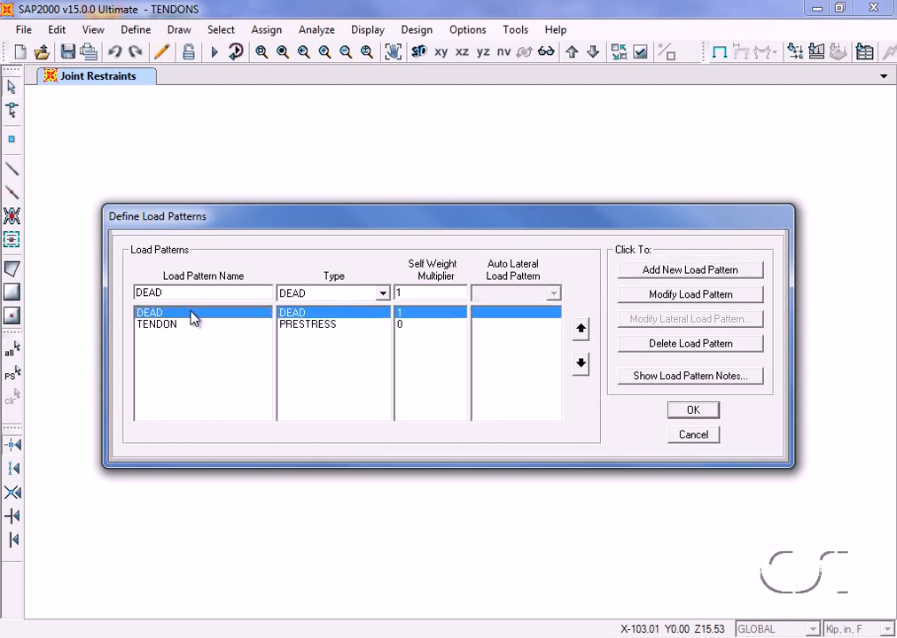
left_click(680, 348)
left_click(692, 409)
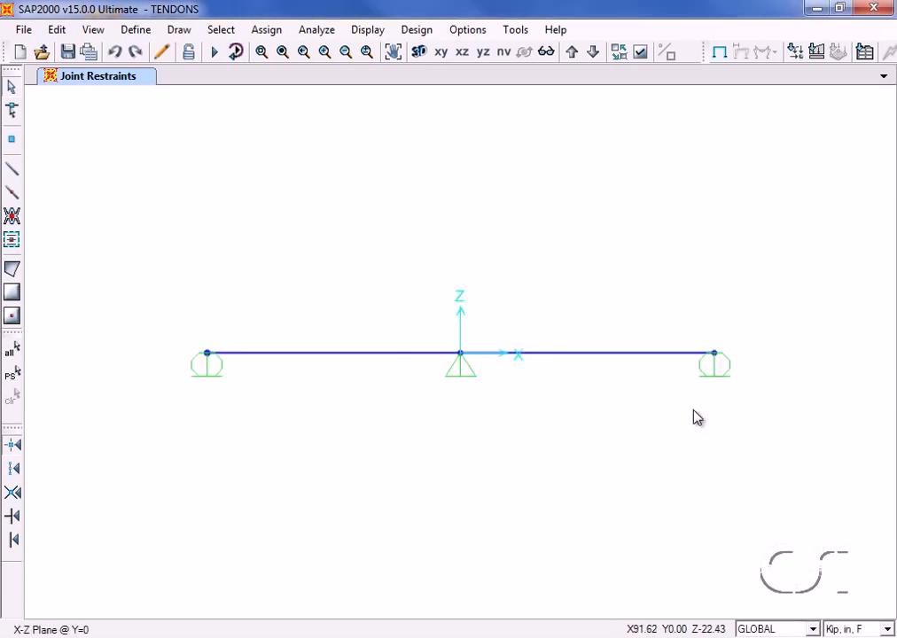
Define a tendon section named T_LOADS, modelled as loads, with its size specified by a tendon area of 1.
left_click(136, 34)
mouse_move(178, 85)
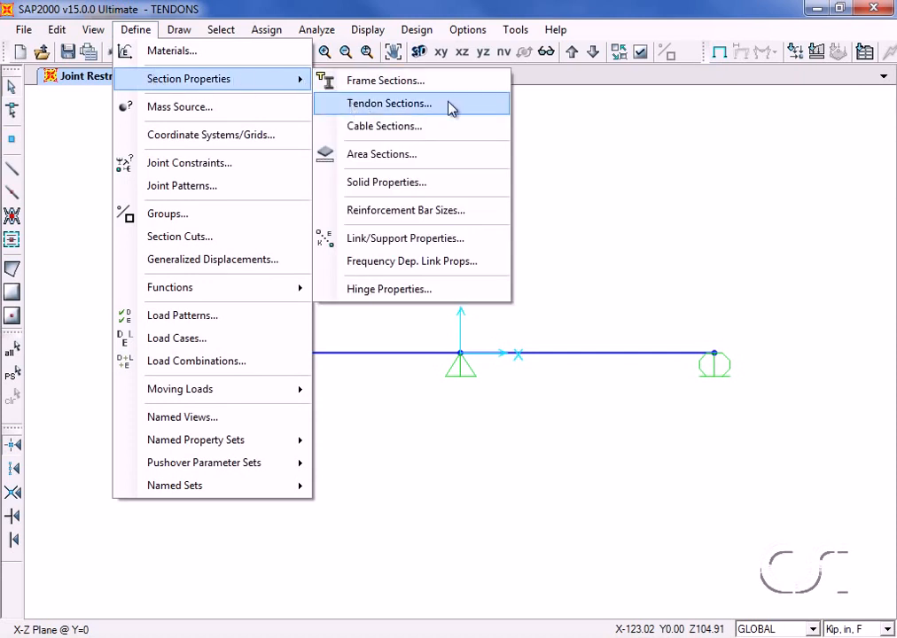
left_click(413, 107)
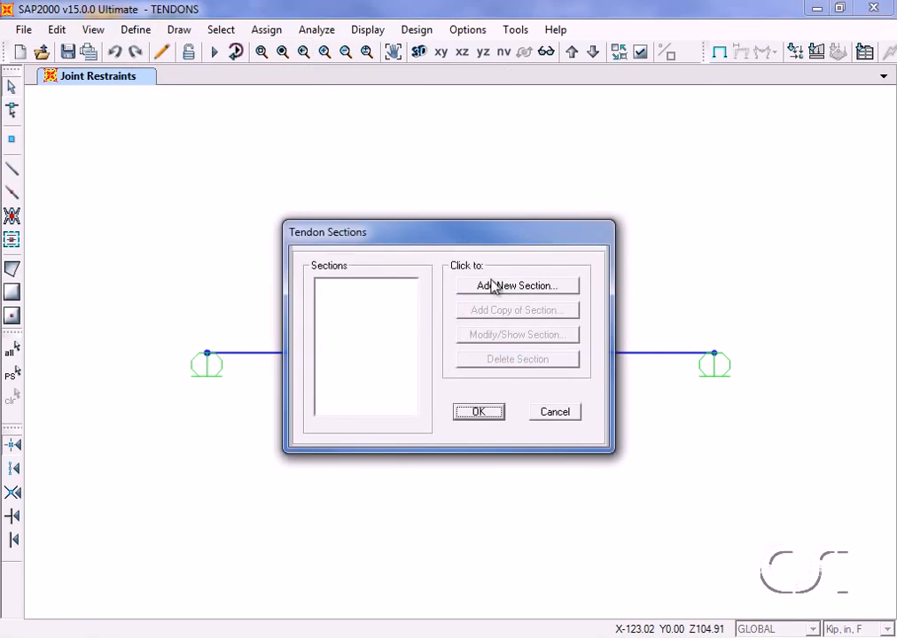
left_click(494, 287)
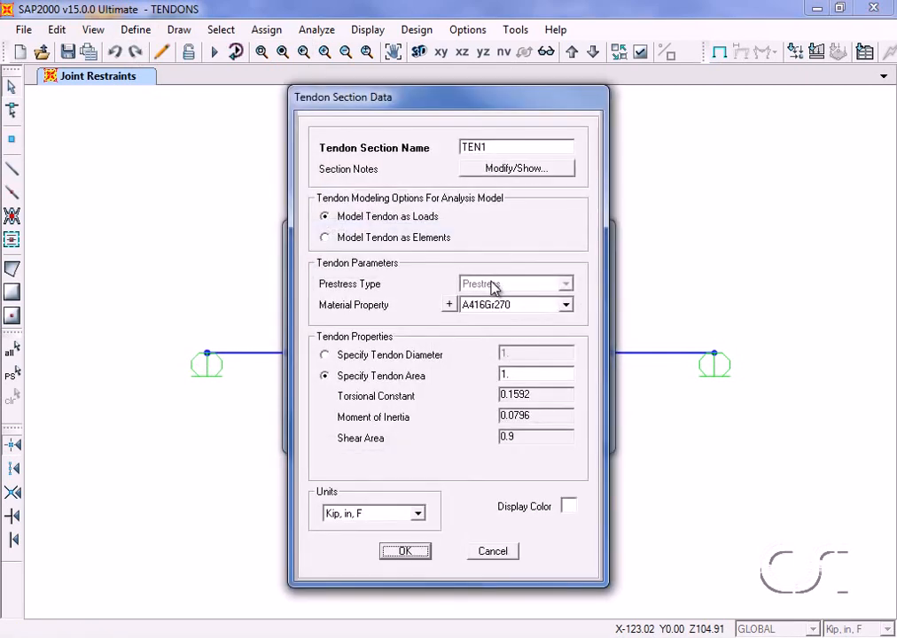
left_click(486, 151)
double_click(485, 150)
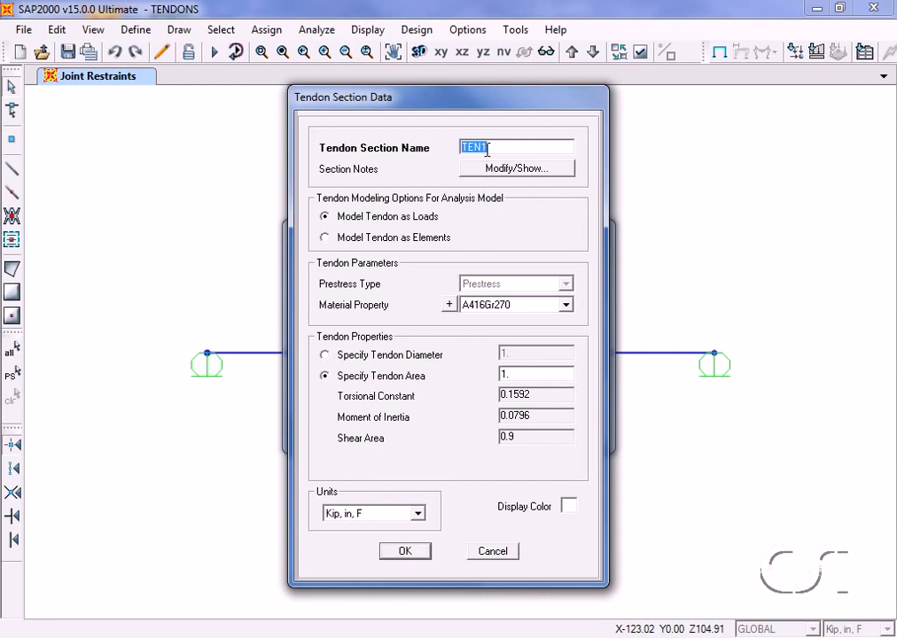
type("T_LOADS")
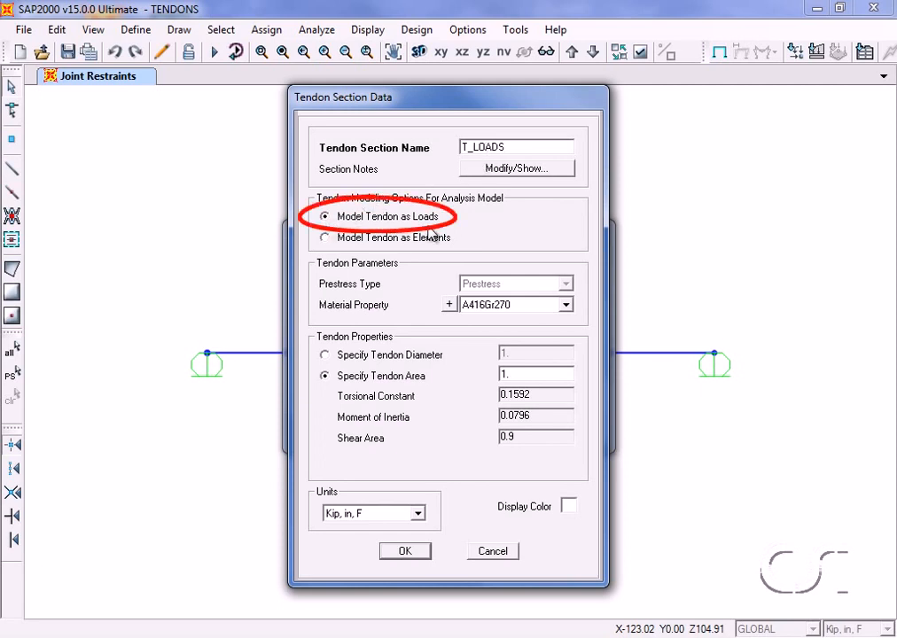
left_click(324, 356)
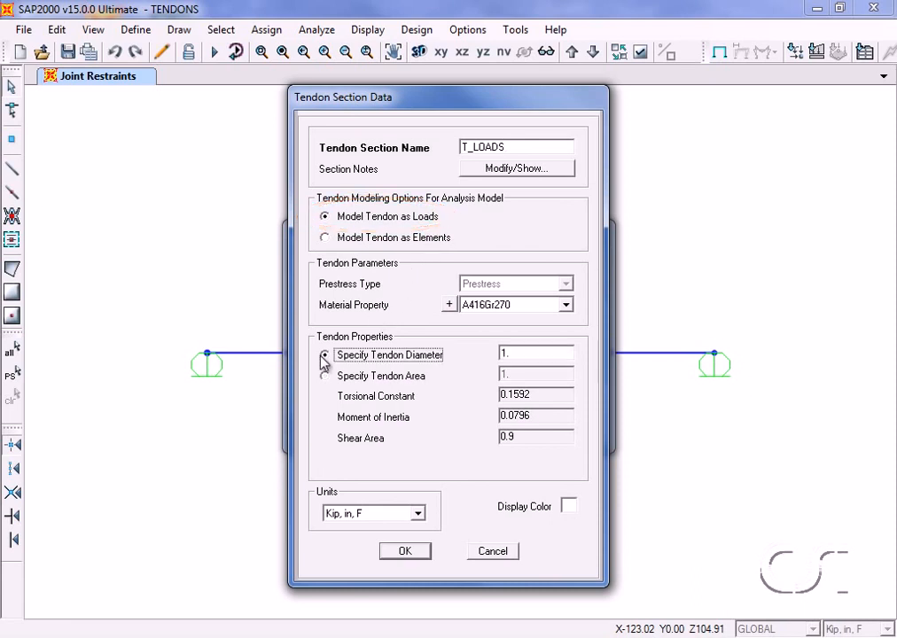
left_click(327, 376)
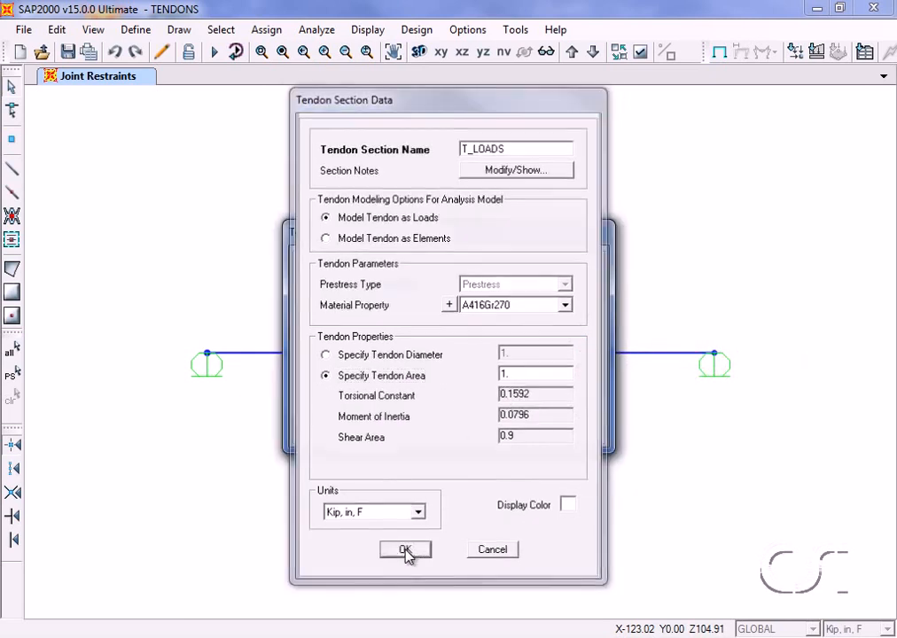
left_click(405, 552)
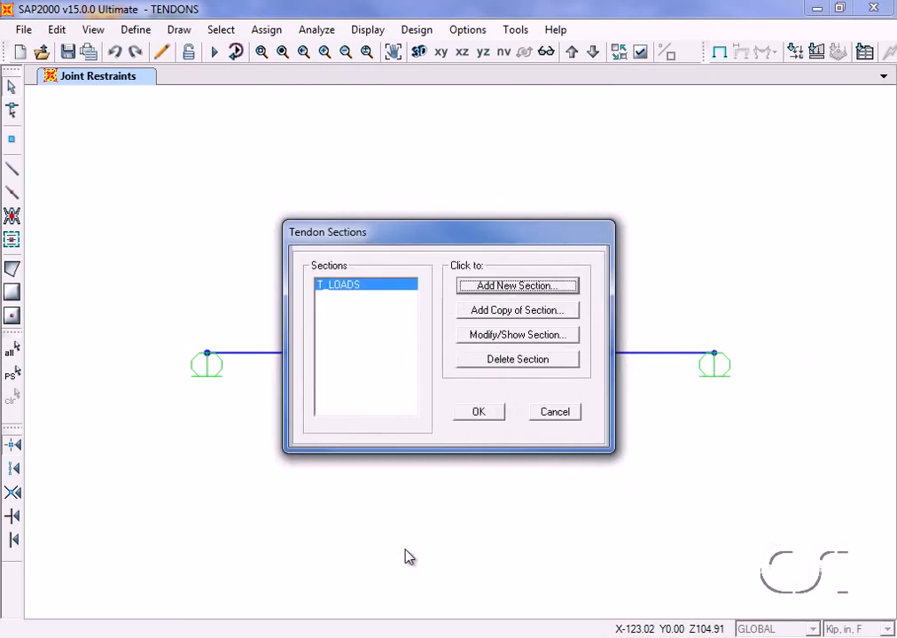
Add a second tendon section named T_ELEMENTS, modelled as elements, and accept the tendon section definitions.
left_click(512, 288)
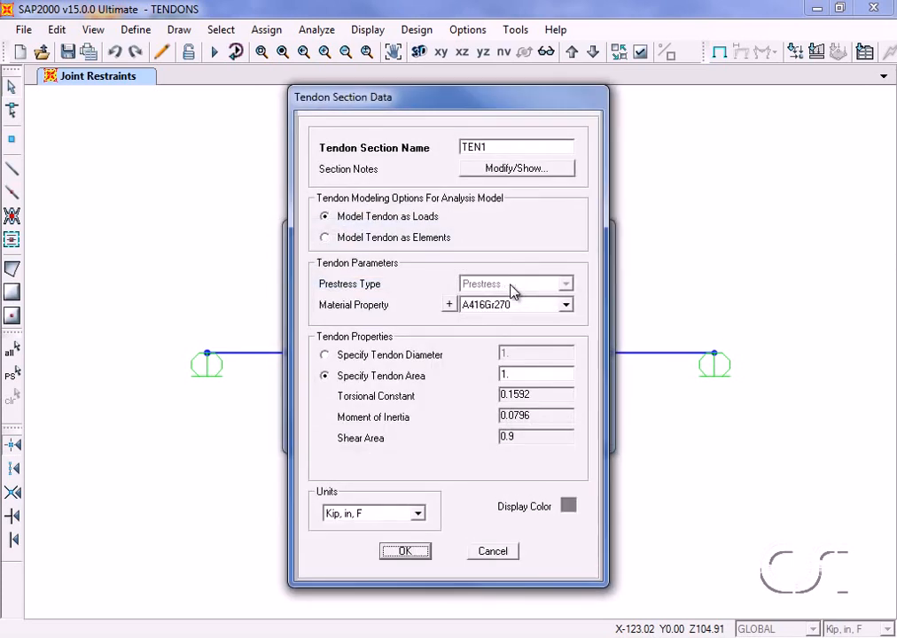
double_click(489, 148)
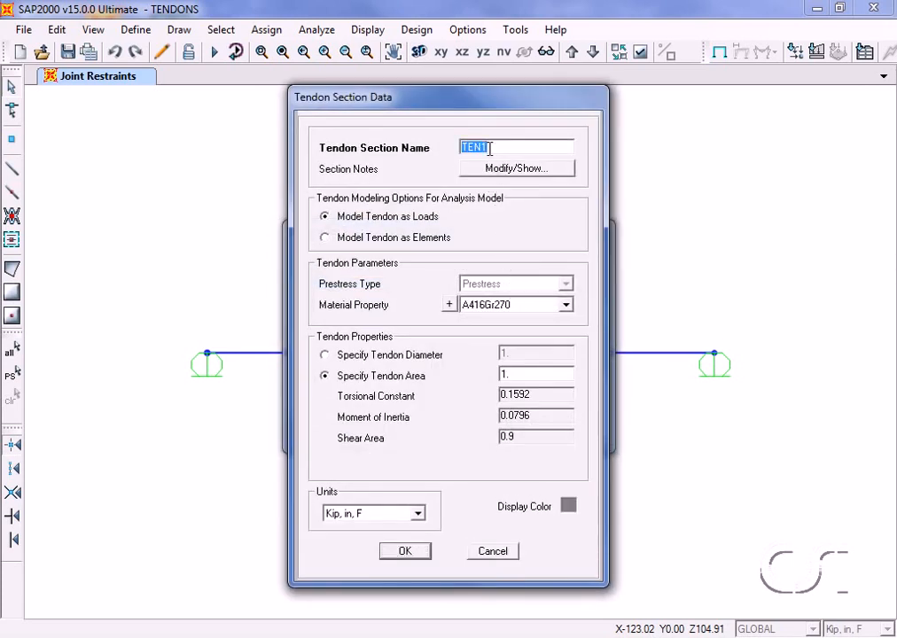
type("T_ELEMENTS")
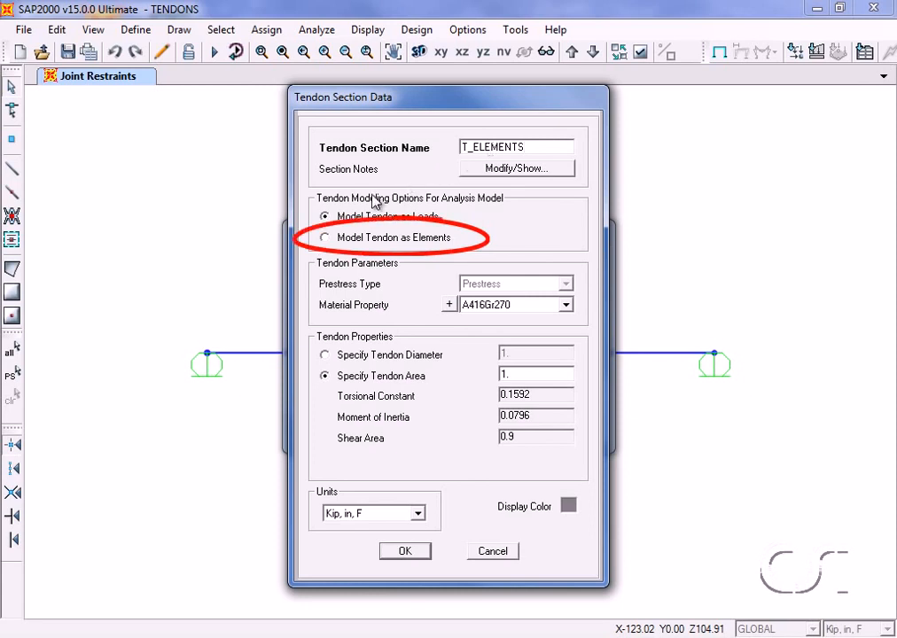
left_click(327, 239)
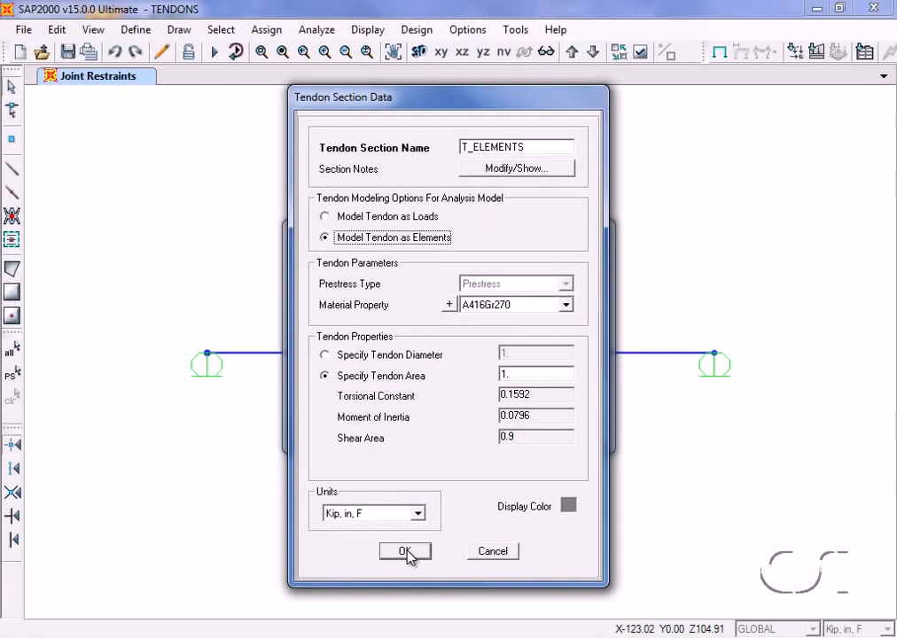
left_click(406, 551)
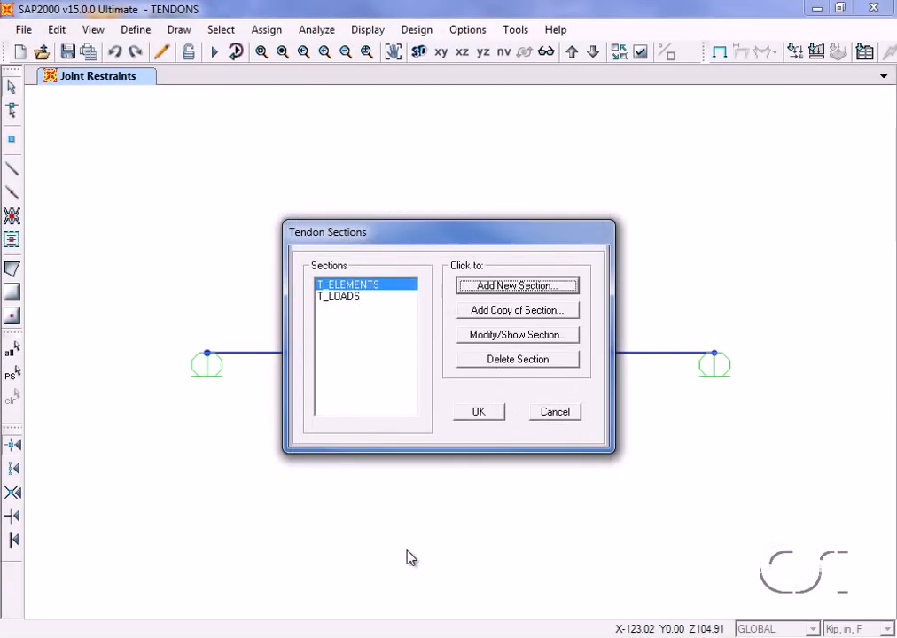
left_click(481, 414)
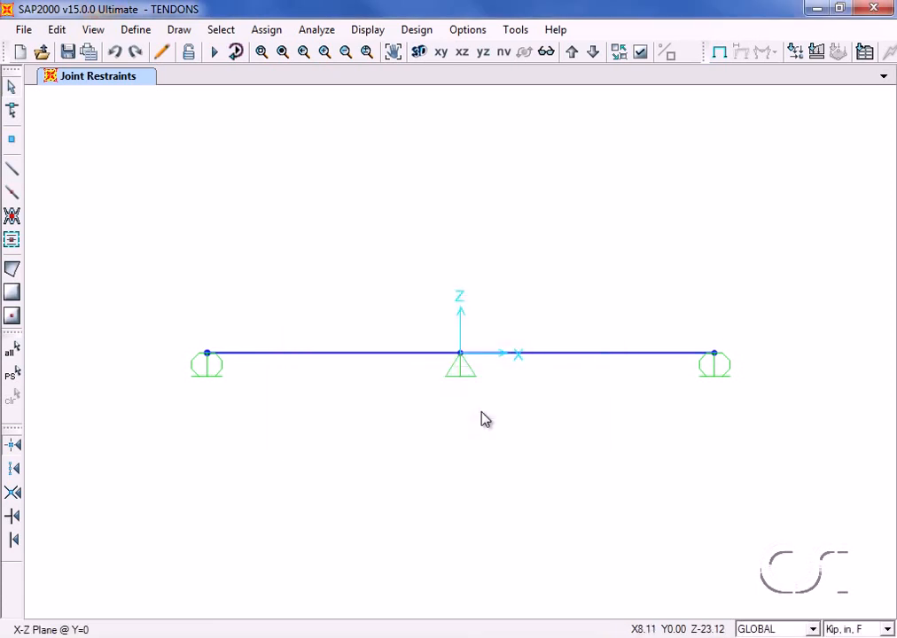
Draw a tendon with section T_LOADS along the left span, from the left end joint to the middle joint.
left_click(14, 169)
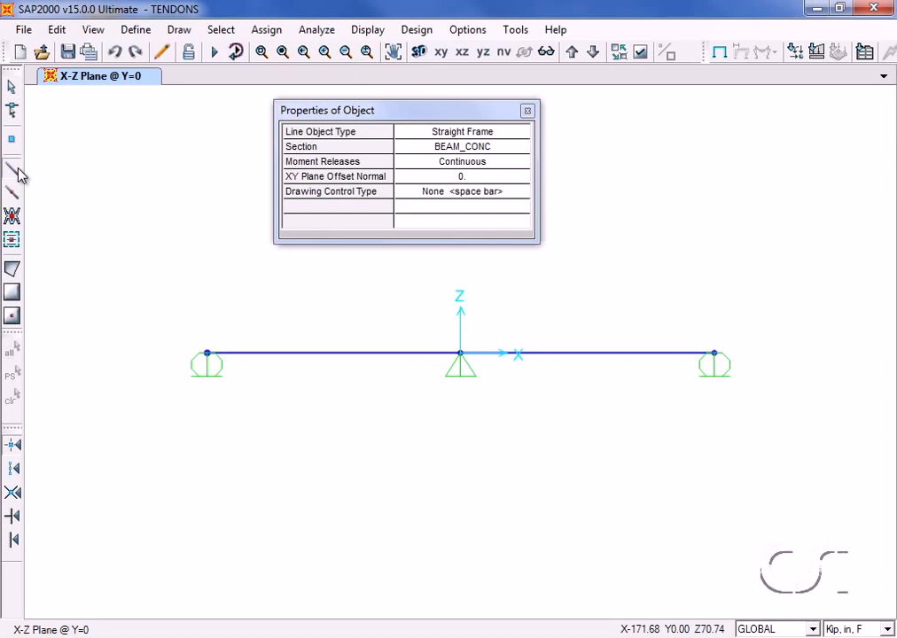
left_click(466, 133)
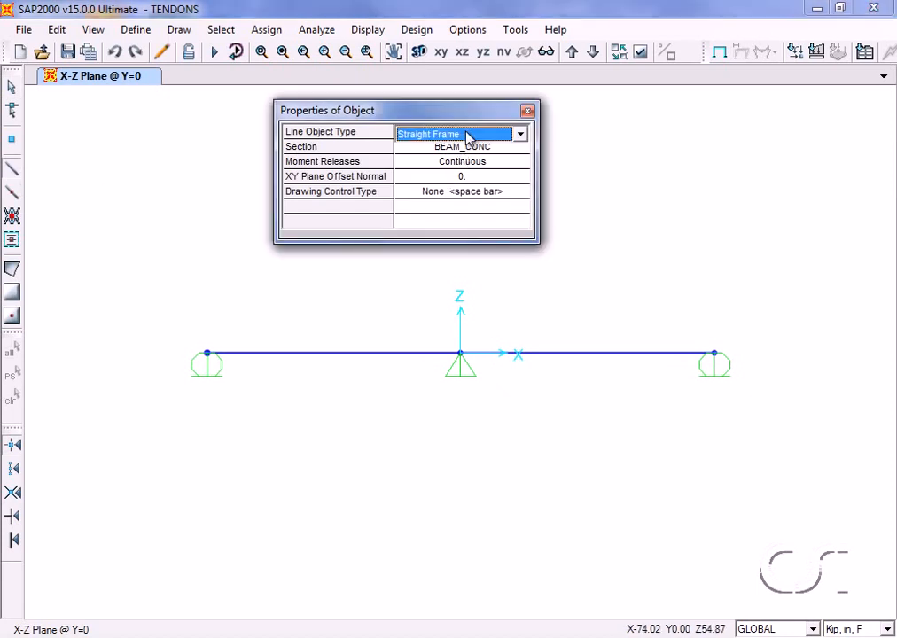
left_click(466, 137)
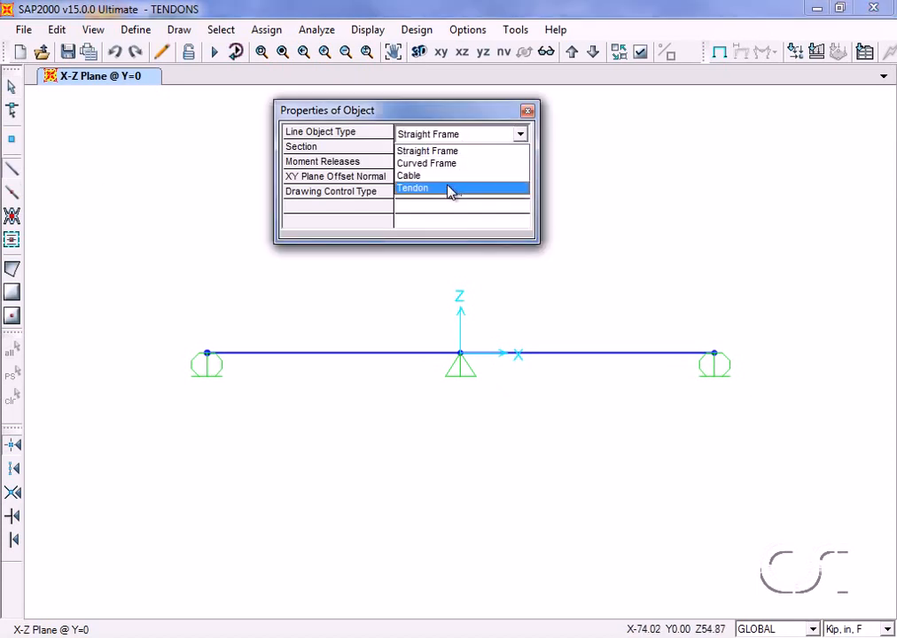
left_click(433, 191)
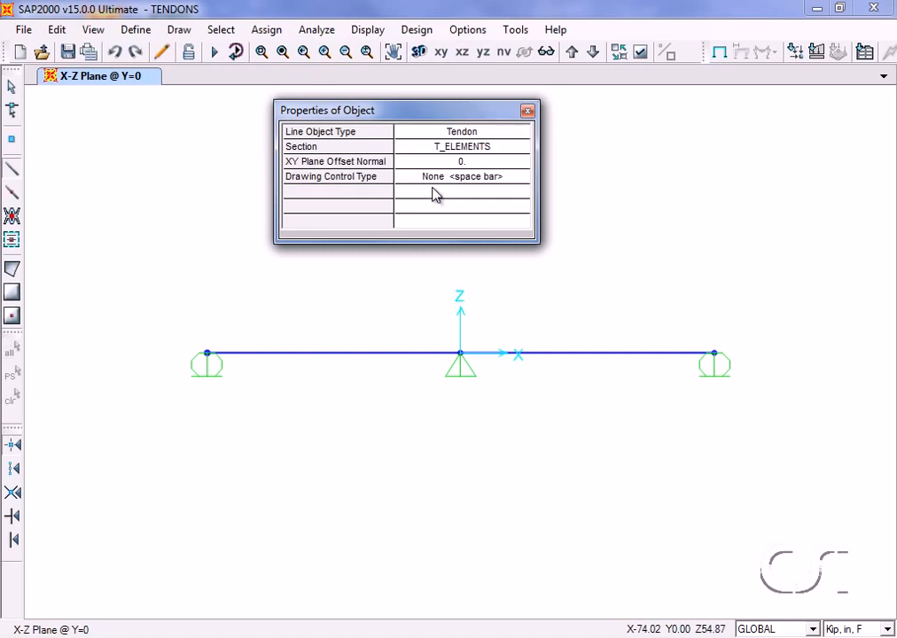
left_click(461, 156)
left_click(460, 154)
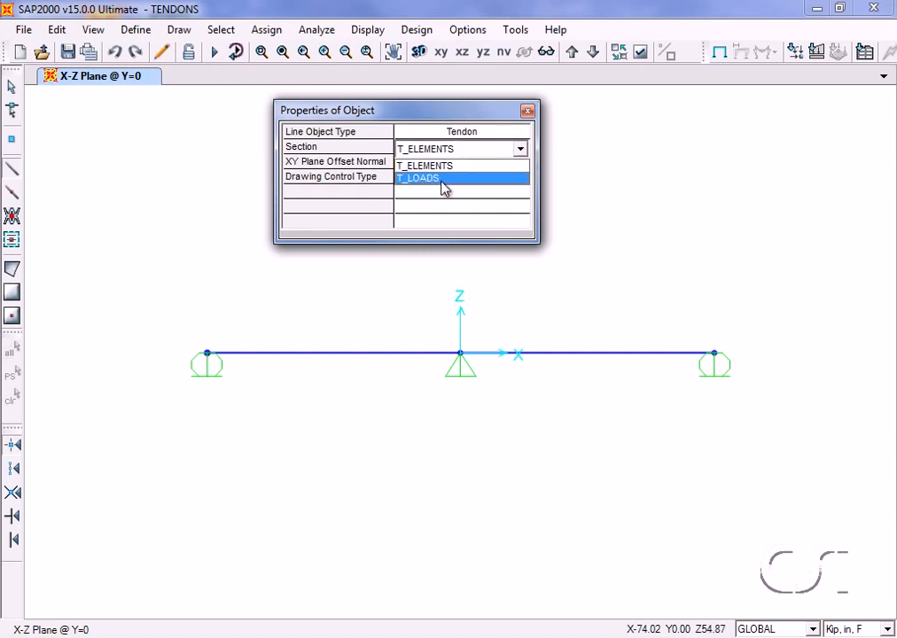
left_click(441, 179)
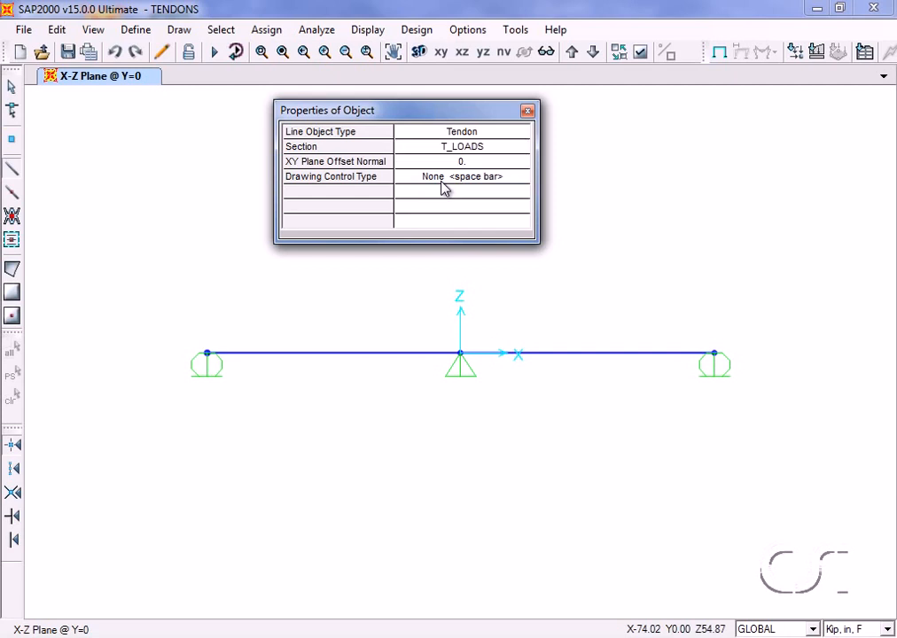
left_click(206, 354)
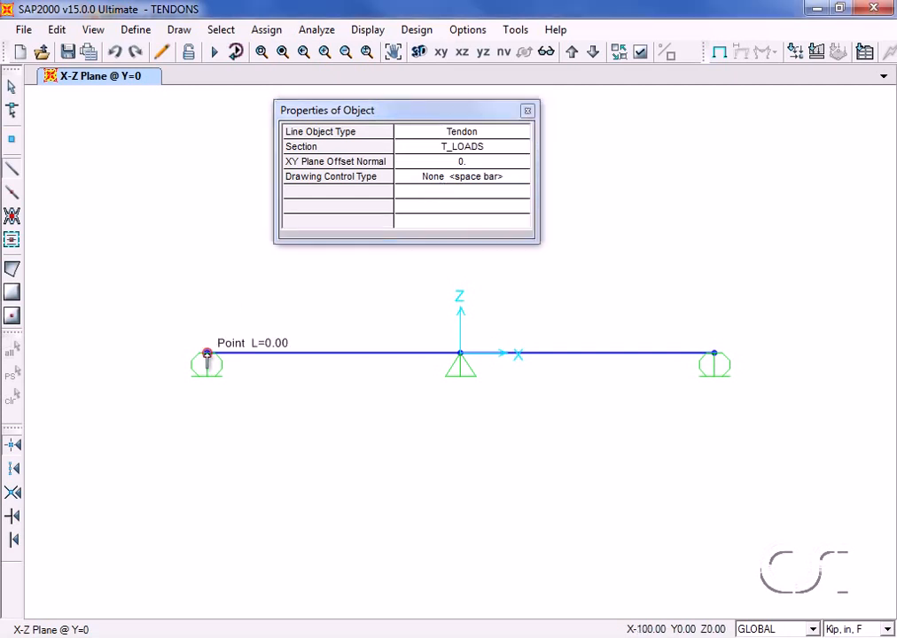
double_click(460, 354)
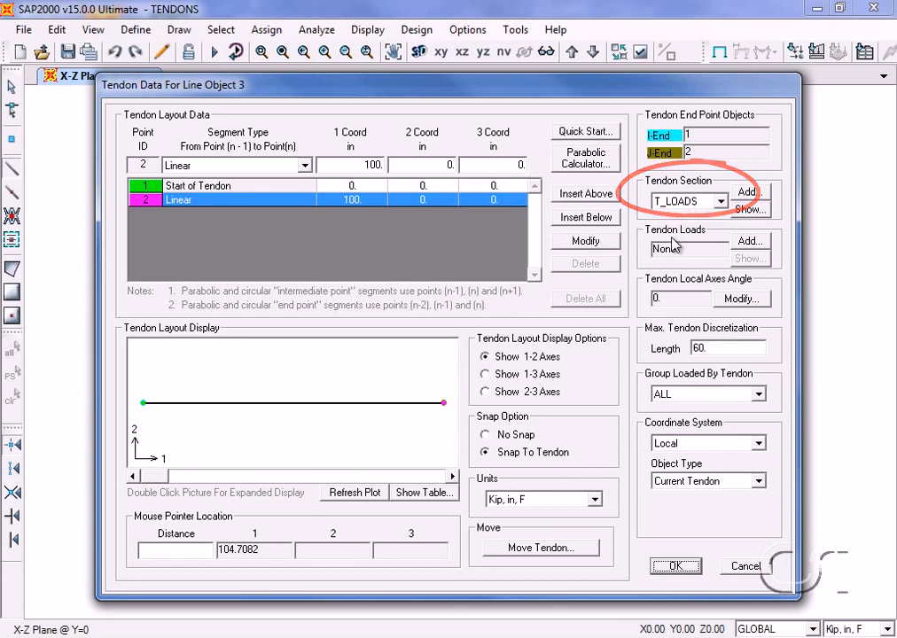
Add a tendon load to the left-span tendon under the TENDON load pattern, as a force of 10 Kip jacked from the I-End.
left_click(749, 241)
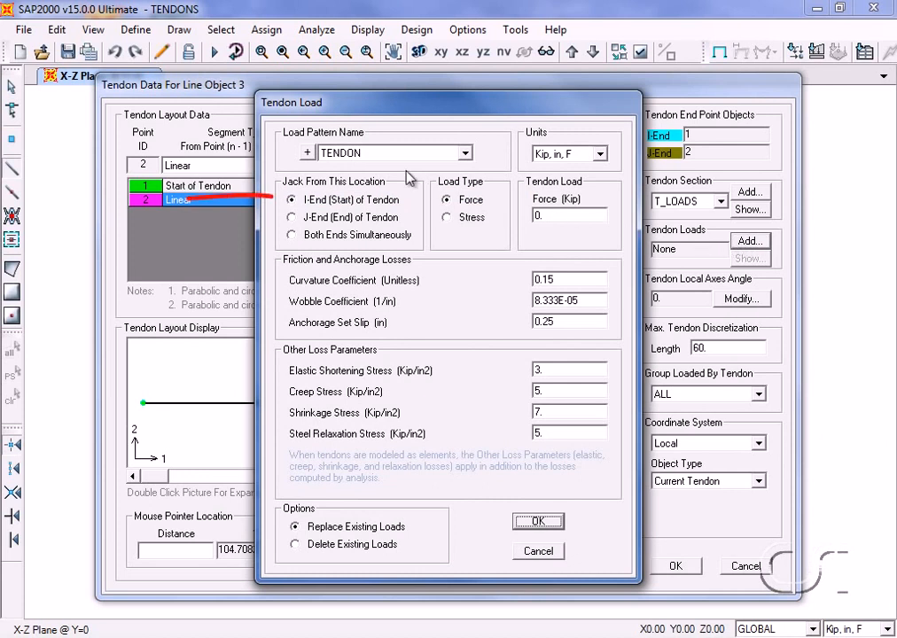
left_click(449, 218)
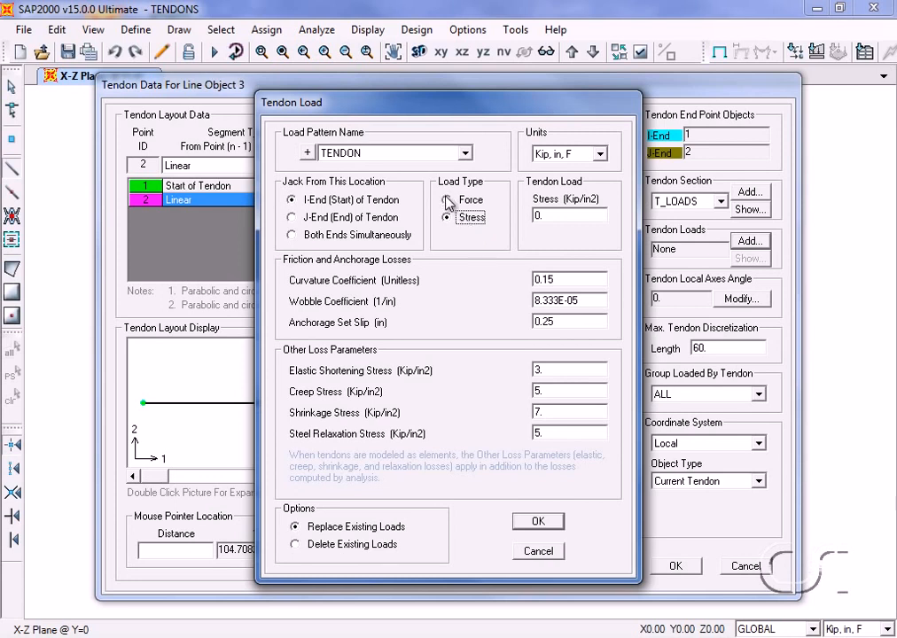
left_click(467, 203)
double_click(548, 217)
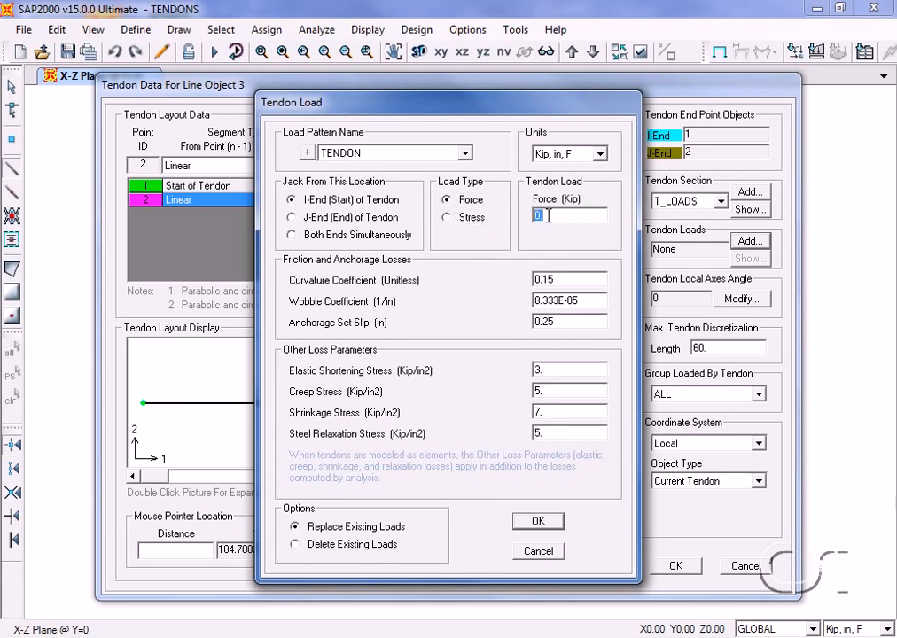
type("10")
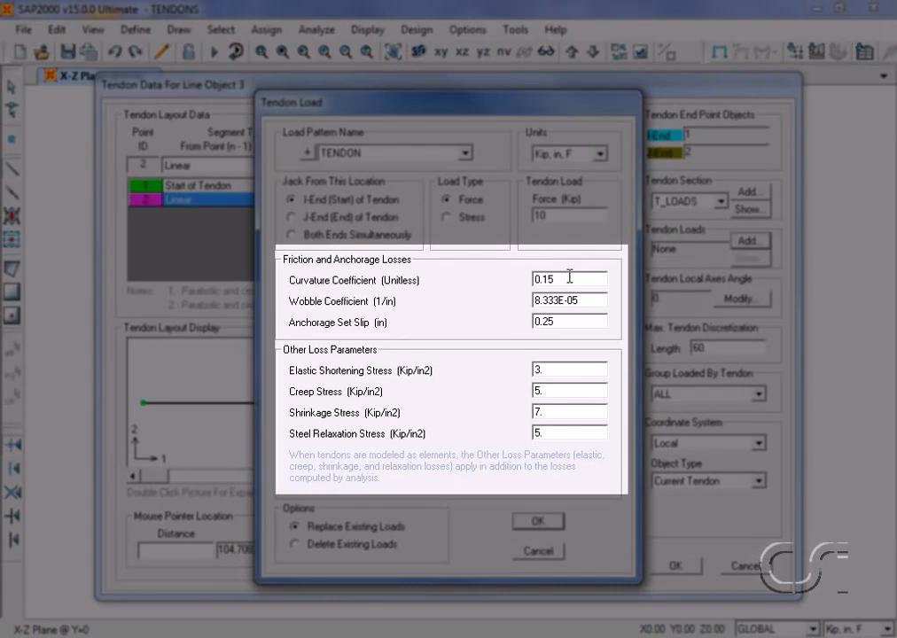
Set the curvature coefficient, wobble coefficient and anchorage set slip of the tendon load to 0.
double_click(569, 277)
type("0")
double_click(583, 298)
type("0")
double_click(574, 322)
type("0")
Set the elastic shortening, creep, shrinkage and steel relaxation stresses to 0, and accept the tendon load and tendon data.
double_click(547, 367)
type("0")
double_click(548, 397)
type("0")
double_click(547, 412)
type("0")
double_click(548, 434)
type("0")
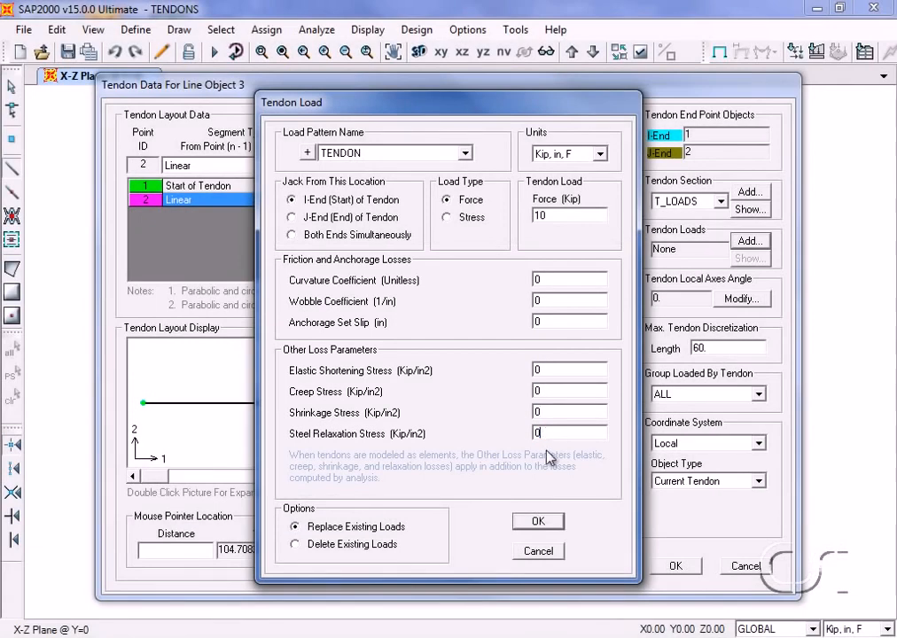
left_click(538, 522)
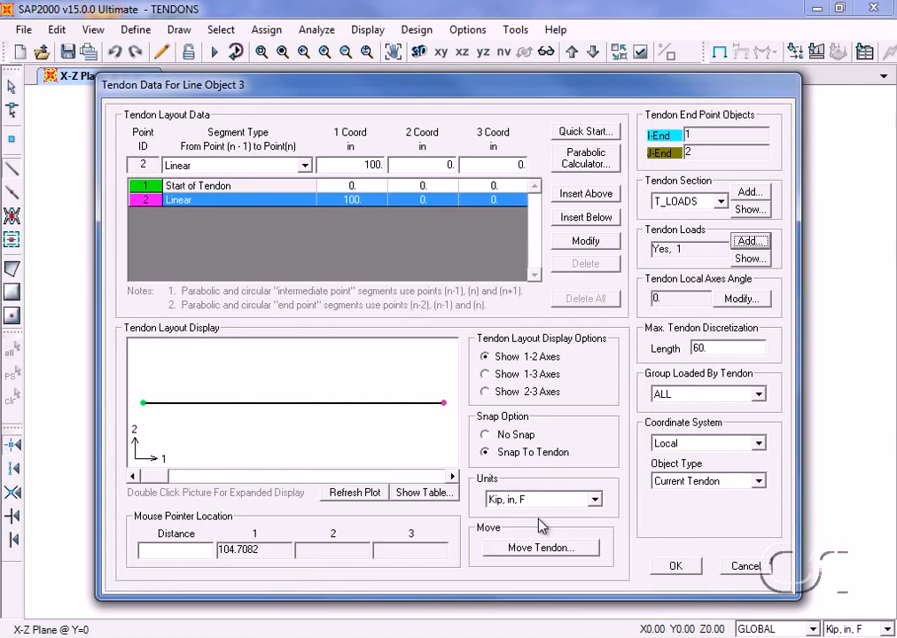
left_click(677, 567)
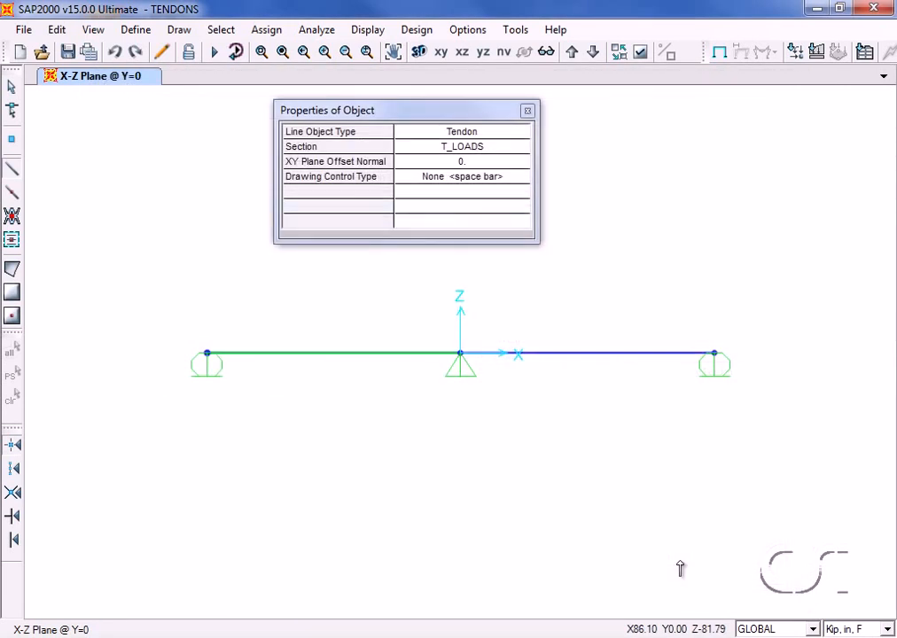
Draw a tendon with section T_ELEMENTS along the right span, from the right end joint to the middle joint.
left_click(482, 149)
left_click(480, 150)
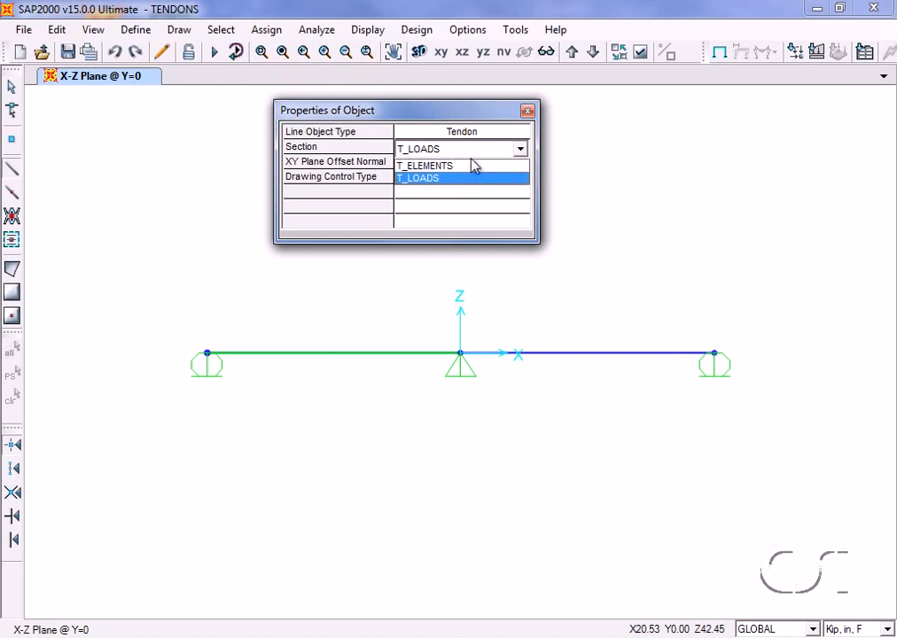
left_click(473, 167)
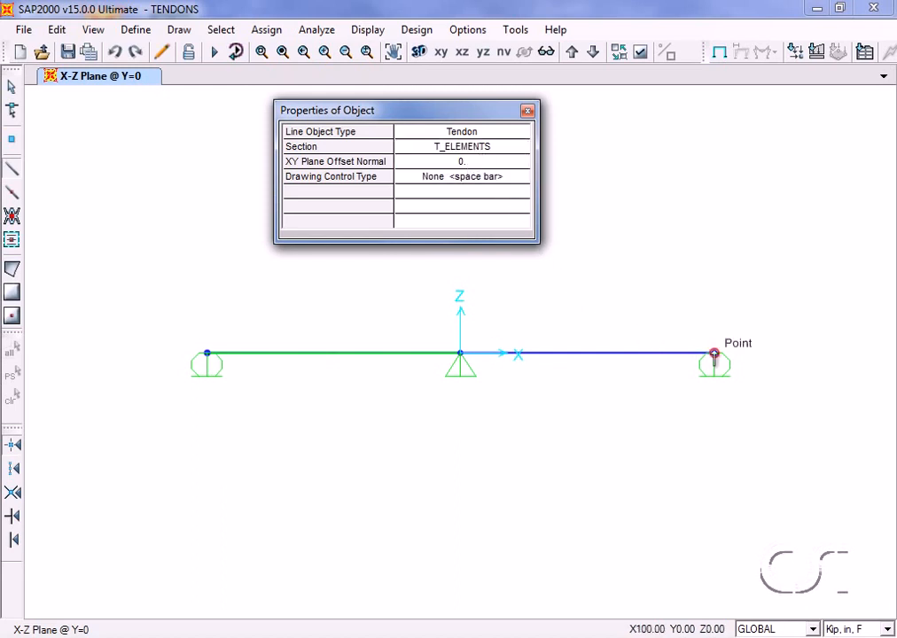
left_click(714, 353)
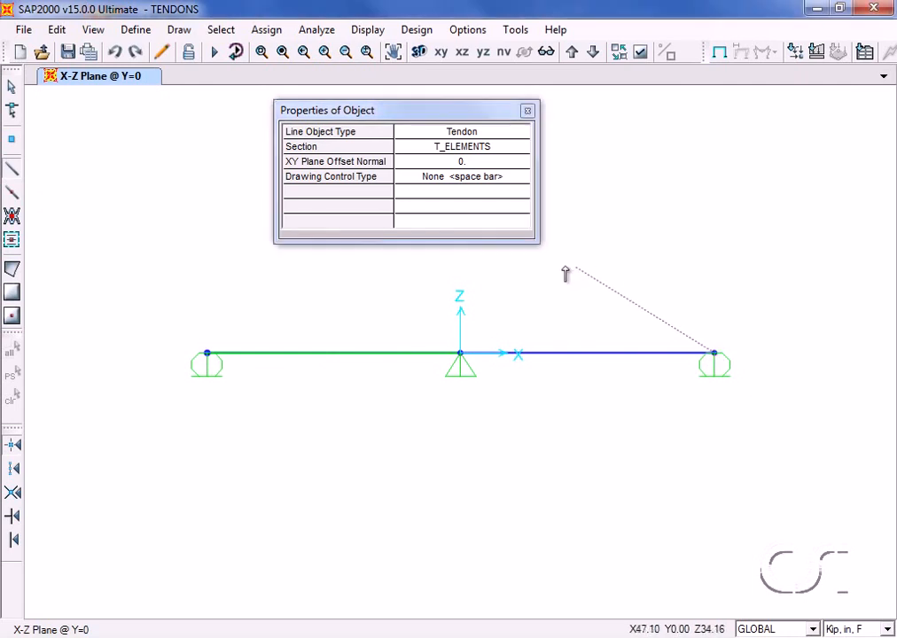
left_click(460, 353)
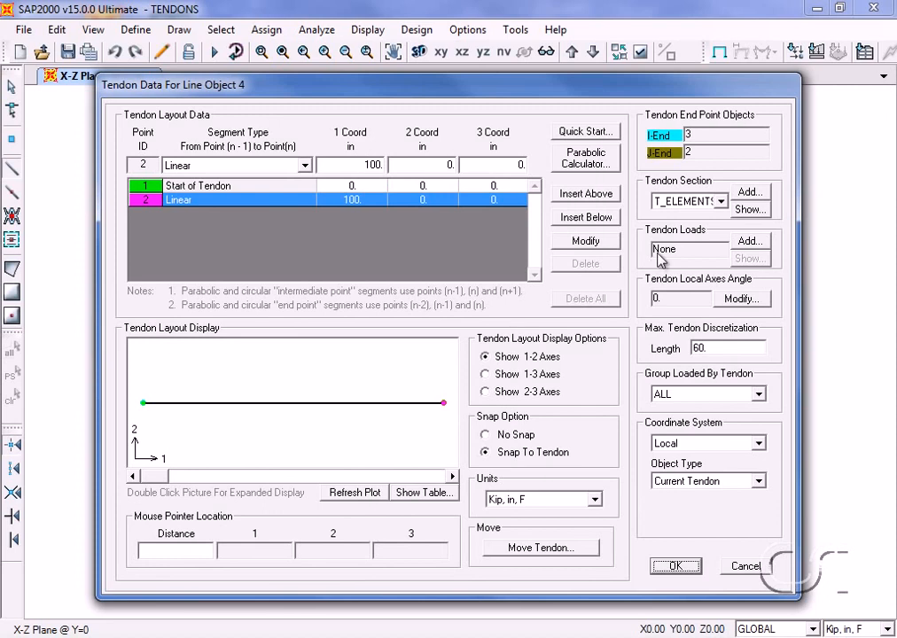
Add a TENDON pattern load to the right-span tendon, keeping the load values already filled in, and accept its tendon data.
left_click(747, 243)
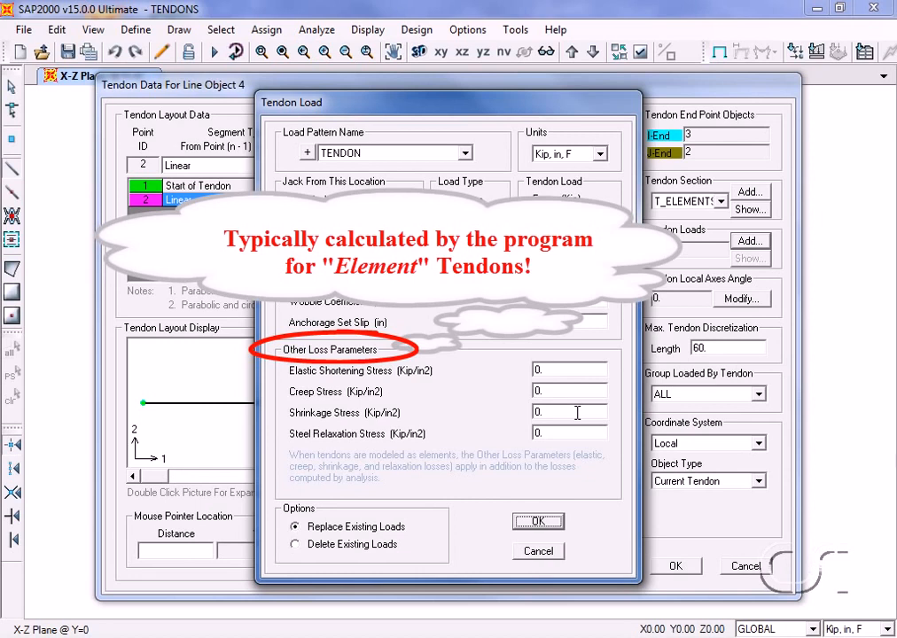
left_click(538, 522)
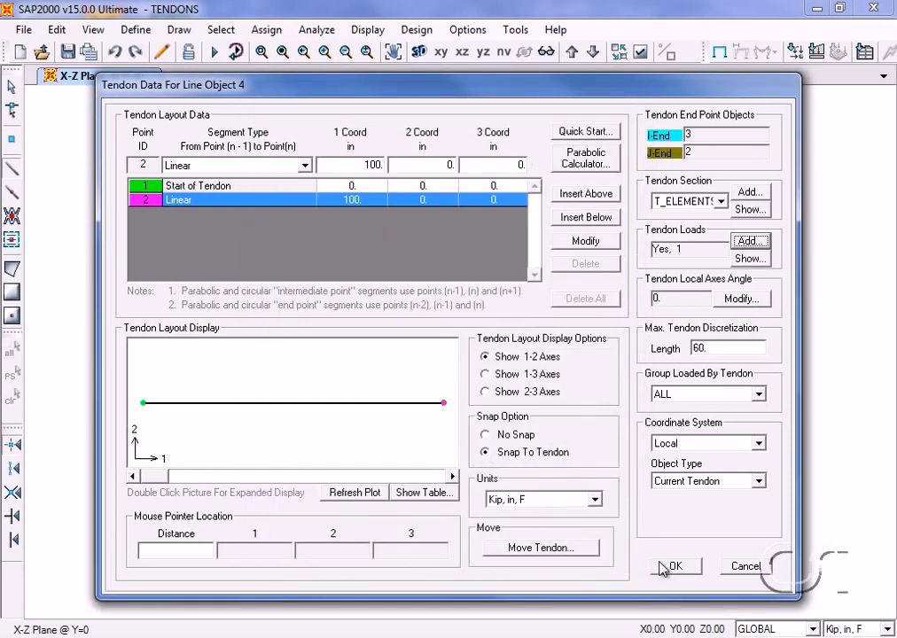
left_click(675, 567)
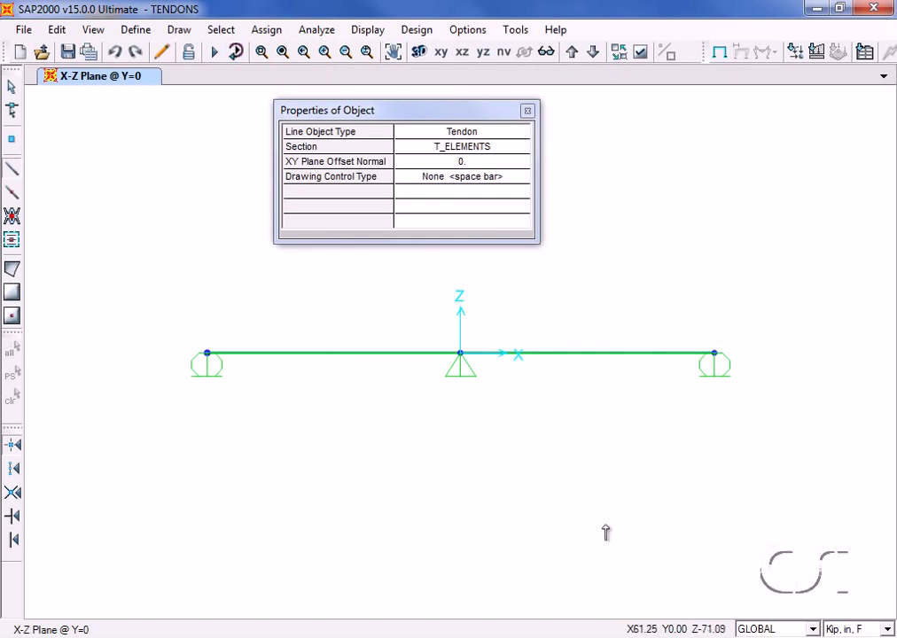
Leave drawing mode, set the MODAL load case to Do Not Run, and run the analysis.
left_click(12, 89)
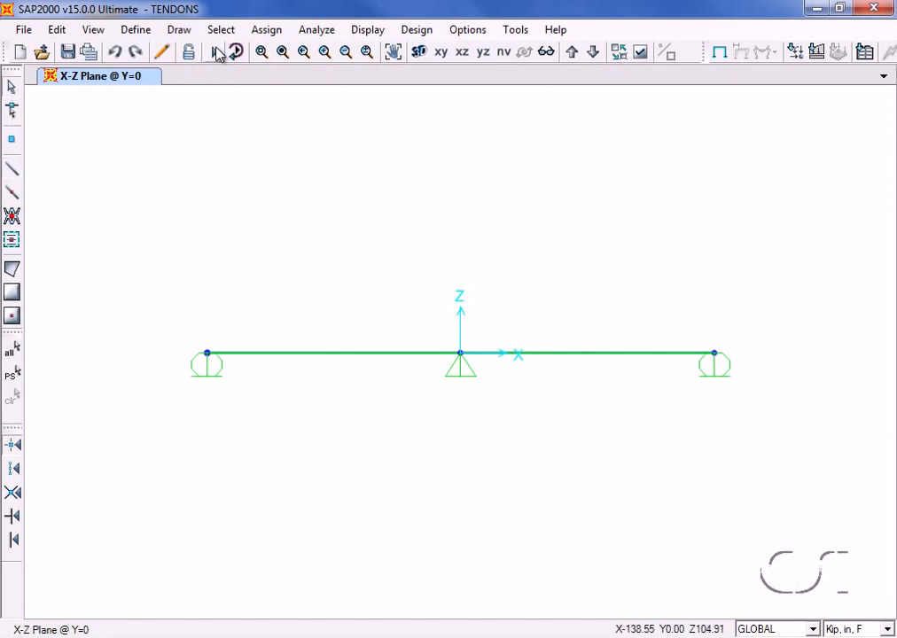
left_click(215, 52)
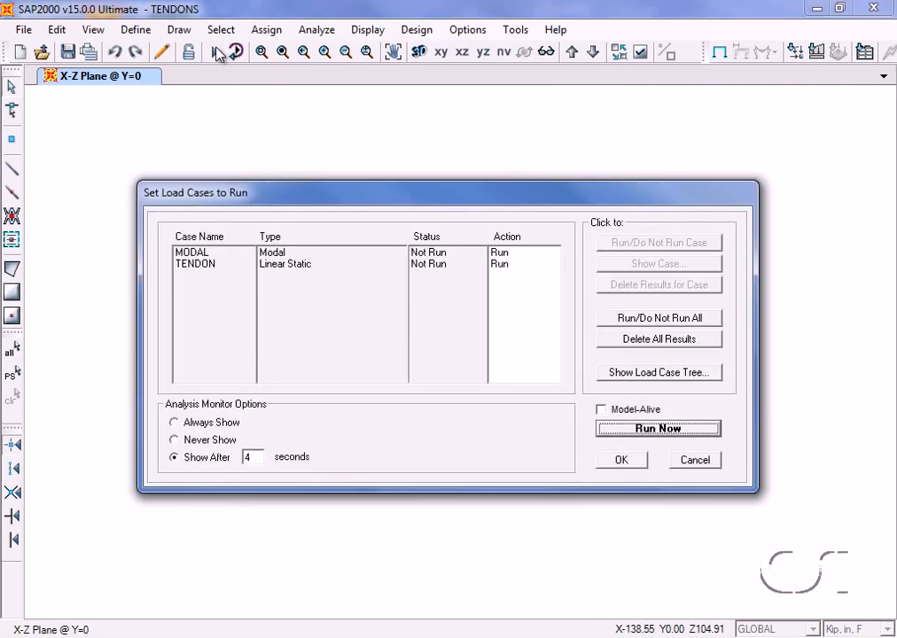
left_click(201, 254)
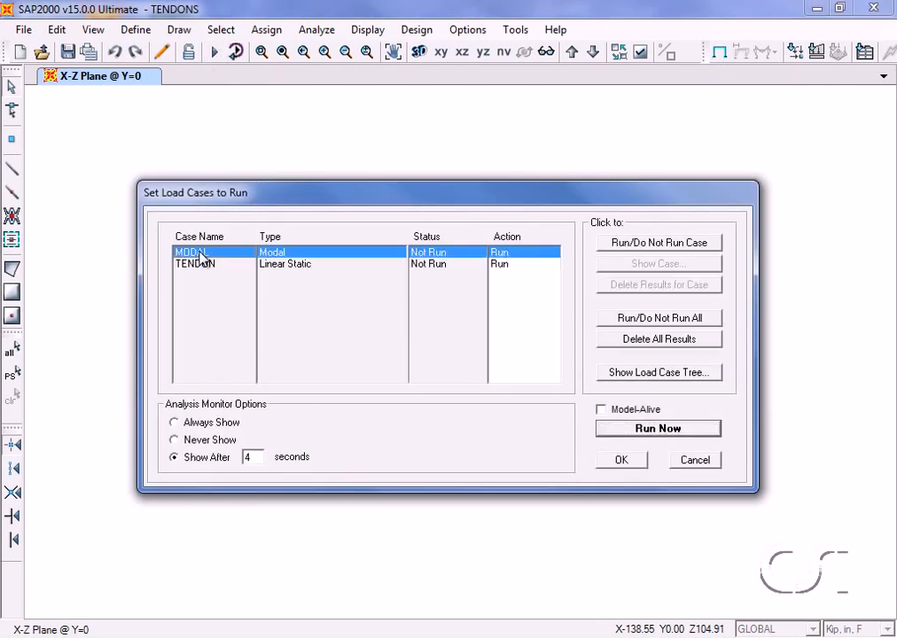
left_click(638, 244)
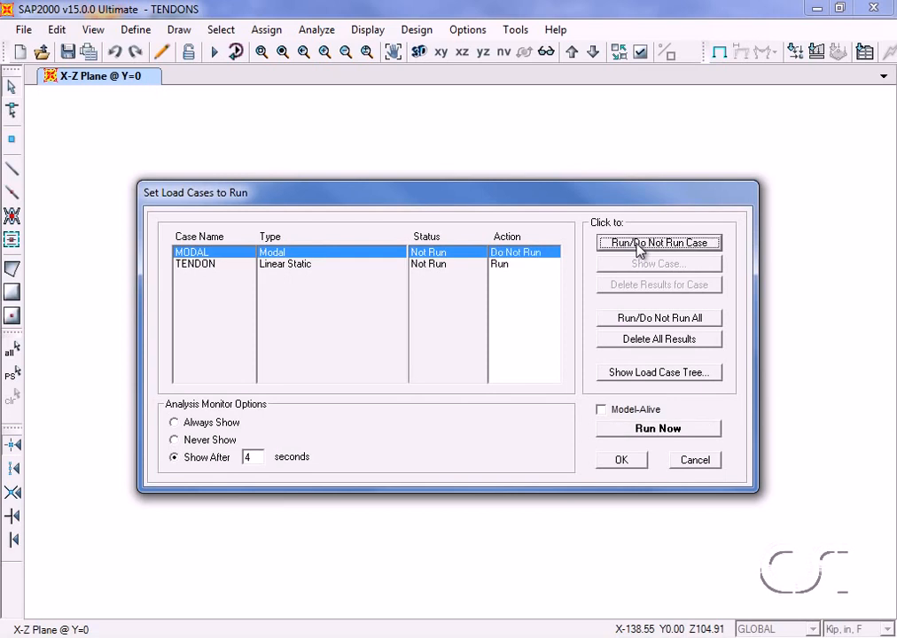
left_click(646, 429)
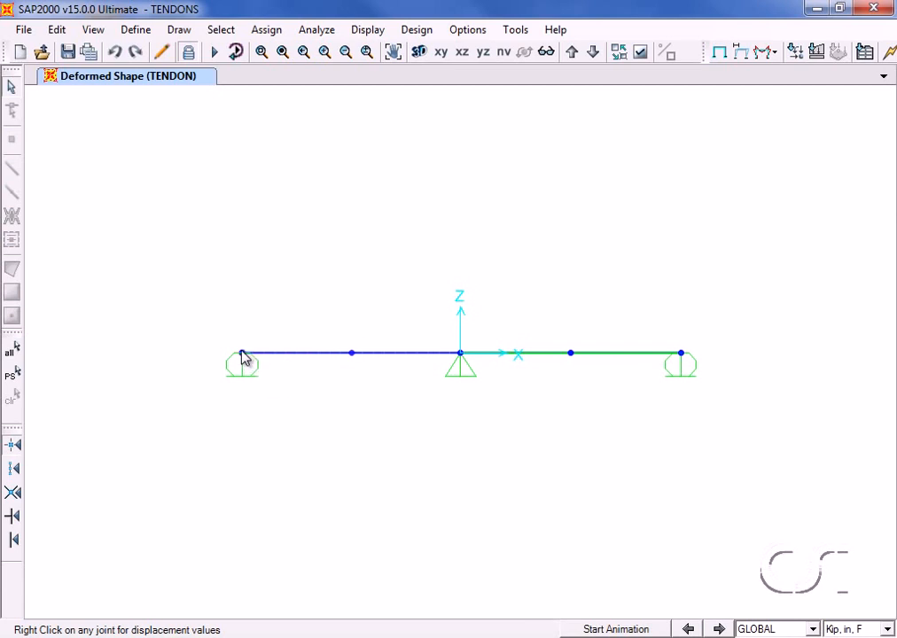
Check the joint displacements at the left end of the beam for the TENDON case.
mouse_move(244, 358)
right_click(243, 358)
mouse_move(439, 297)
left_mouse_down()
mouse_move(362, 316)
mouse_move(372, 333)
mouse_move(404, 326)
mouse_move(431, 299)
left_mouse_up()
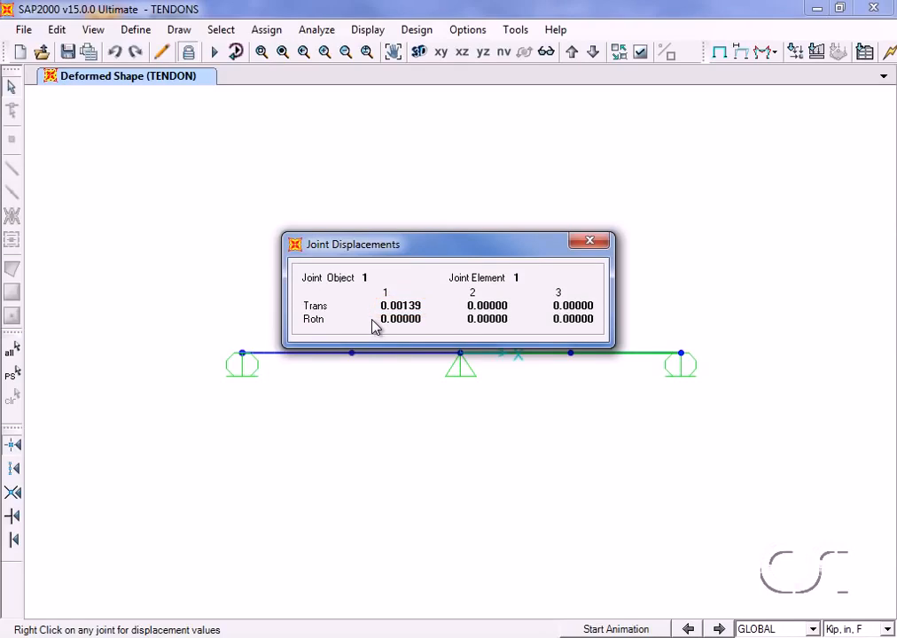
left_click(592, 242)
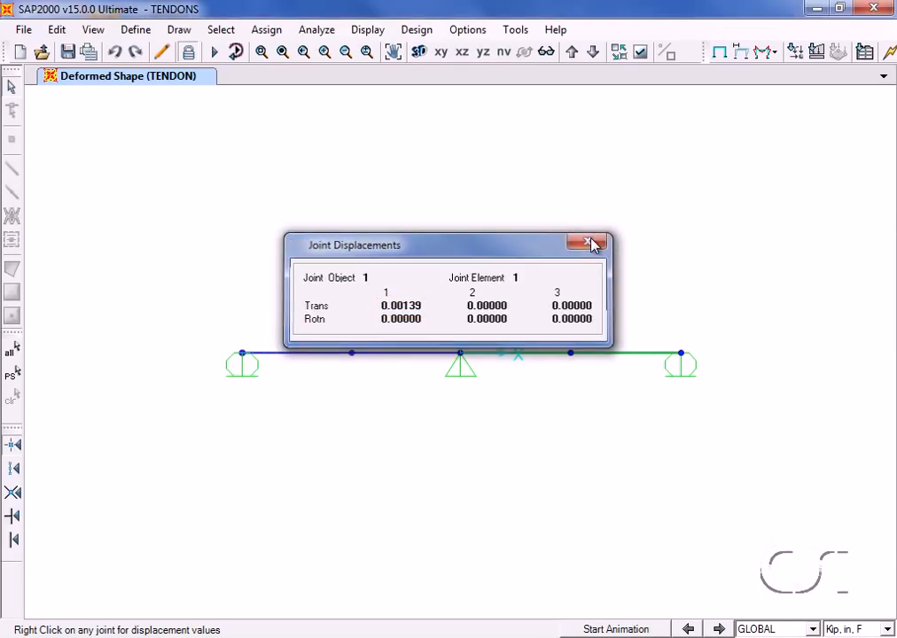
Check the displacements of joint element 3 at the right end of the beam.
mouse_move(682, 356)
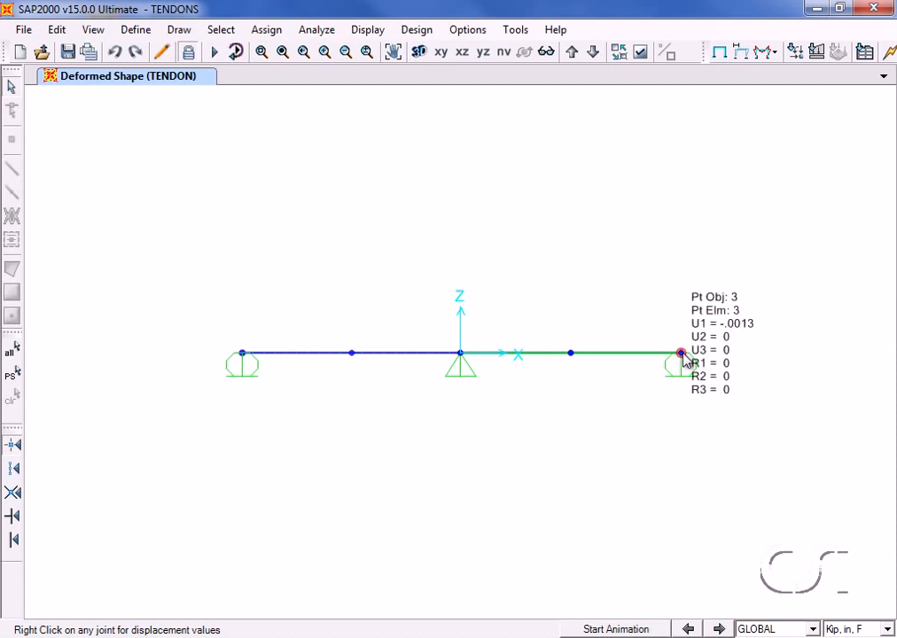
right_click(683, 356)
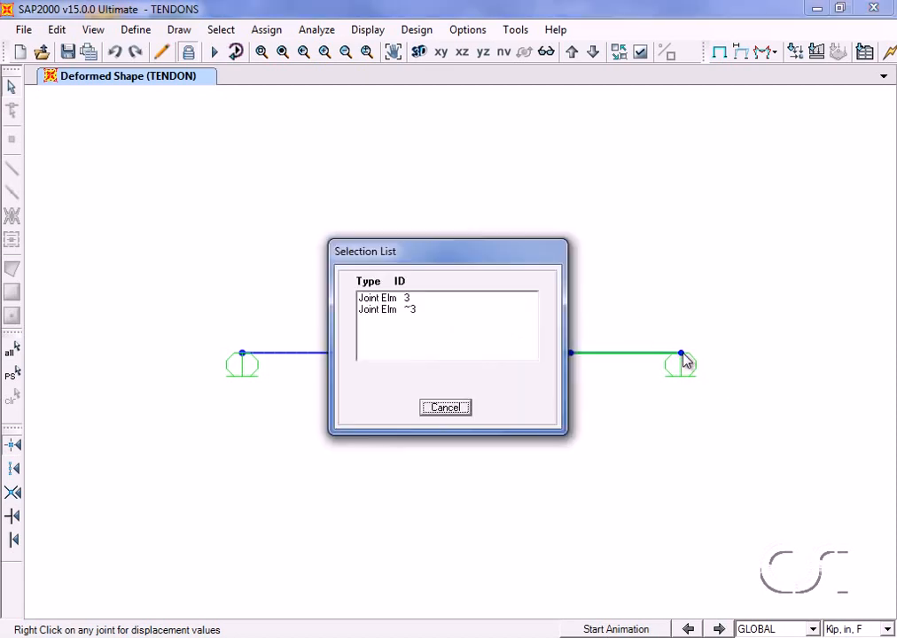
left_click(413, 299)
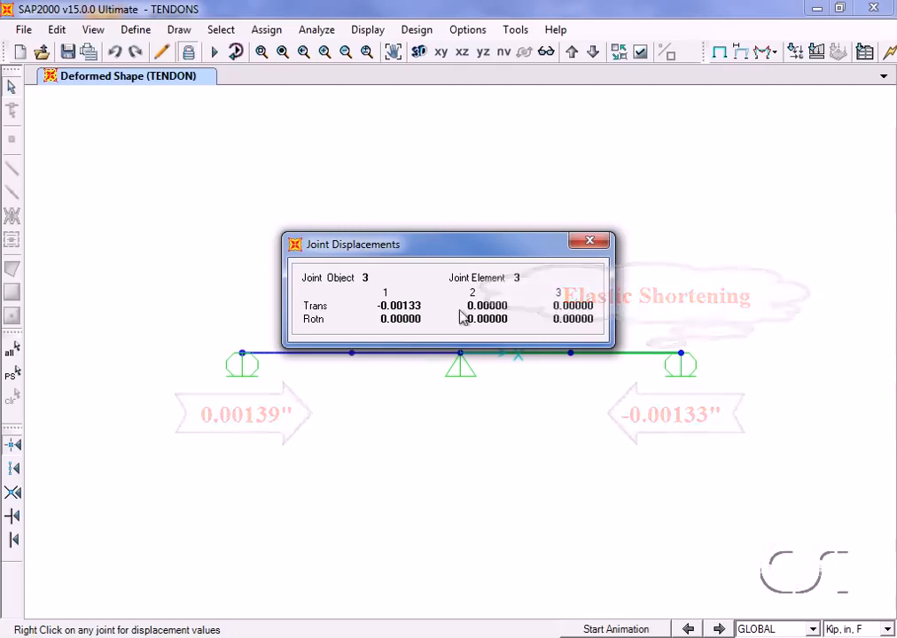
left_click(586, 249)
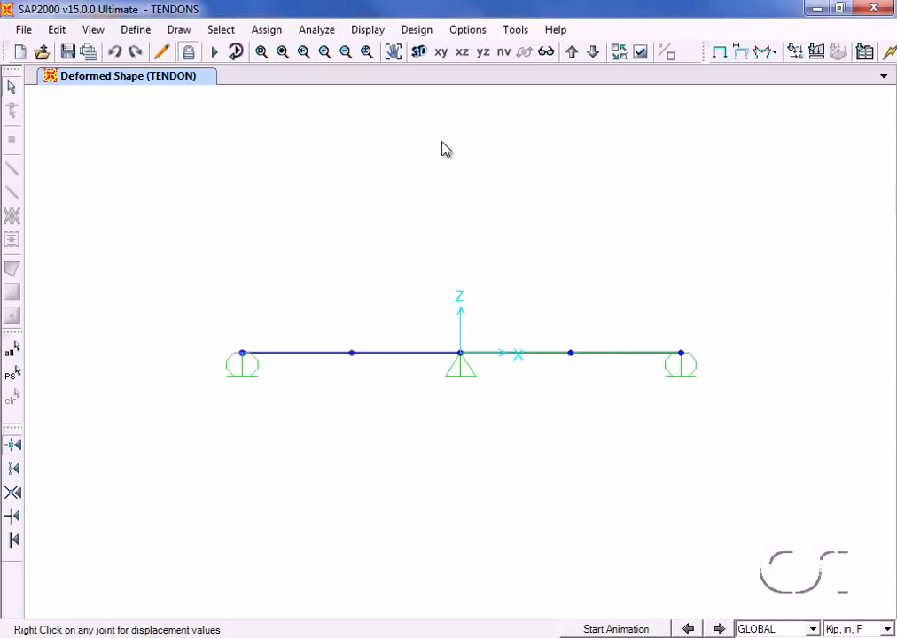
Show the filled axial force diagram of the frames and tendons for the TENDON case.
left_click(371, 32)
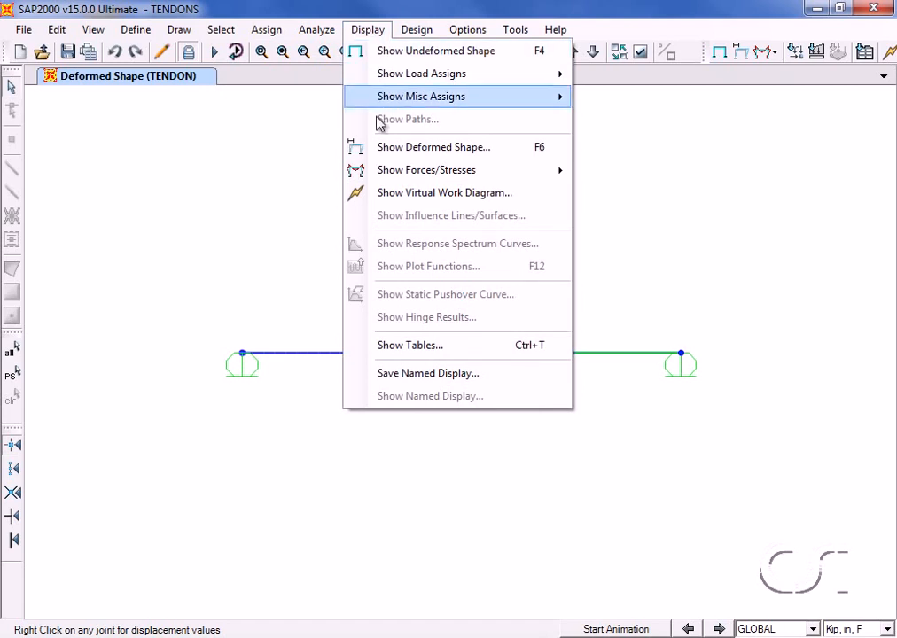
mouse_move(408, 176)
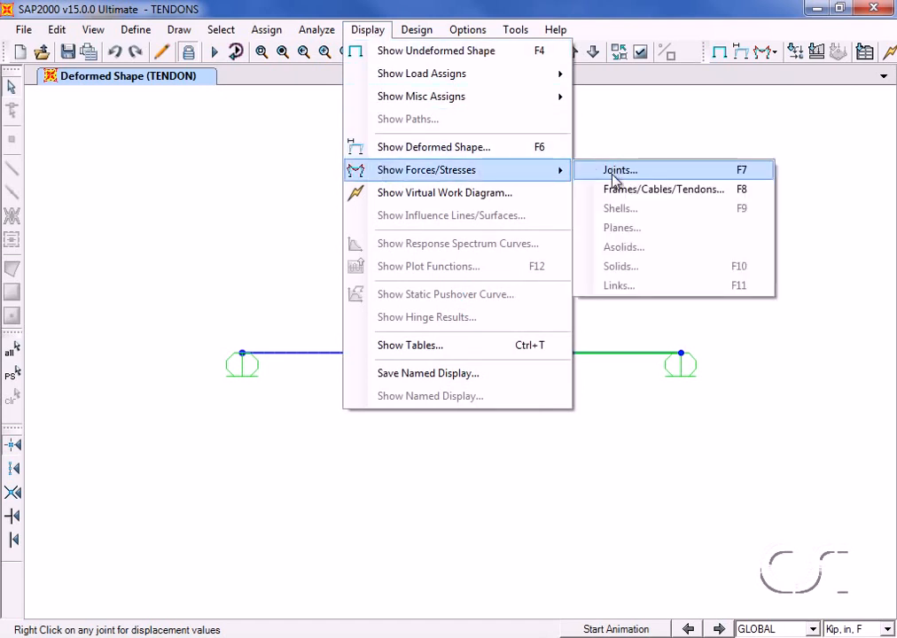
left_click(695, 192)
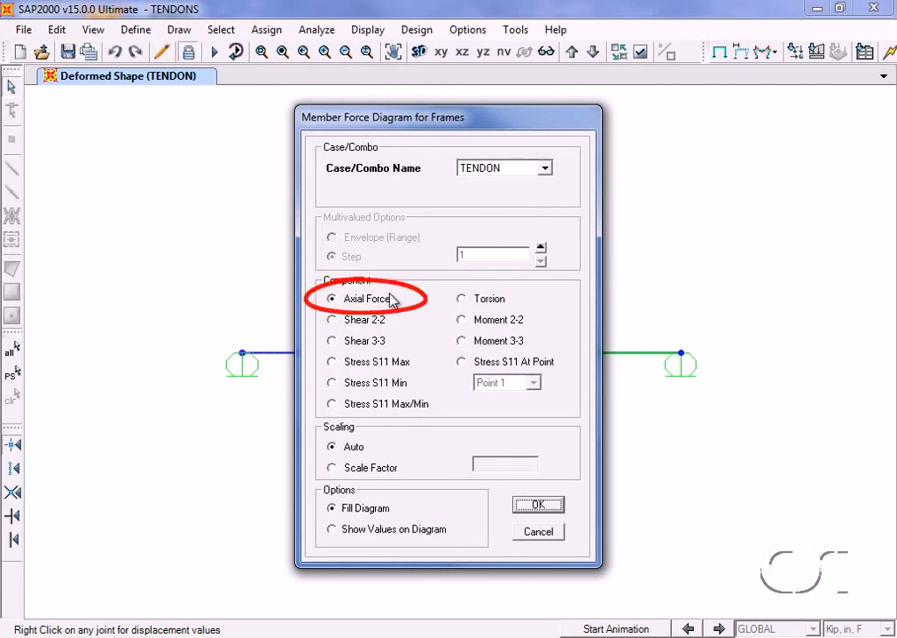
left_click(539, 505)
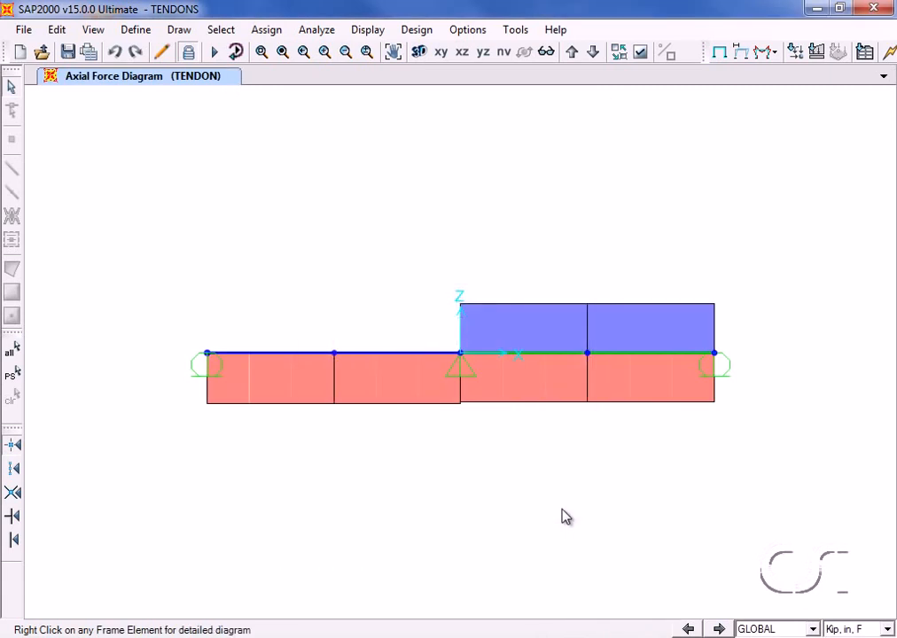
Inspect the detailed axial force diagrams of the left-span beam and of tendon element 4-2 in the right span.
right_click(295, 361)
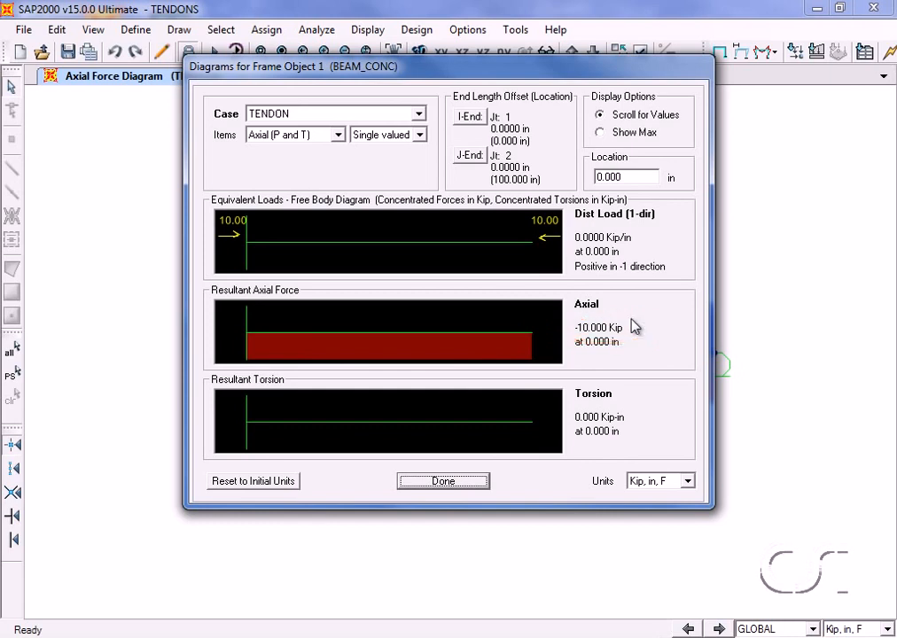
left_click(443, 482)
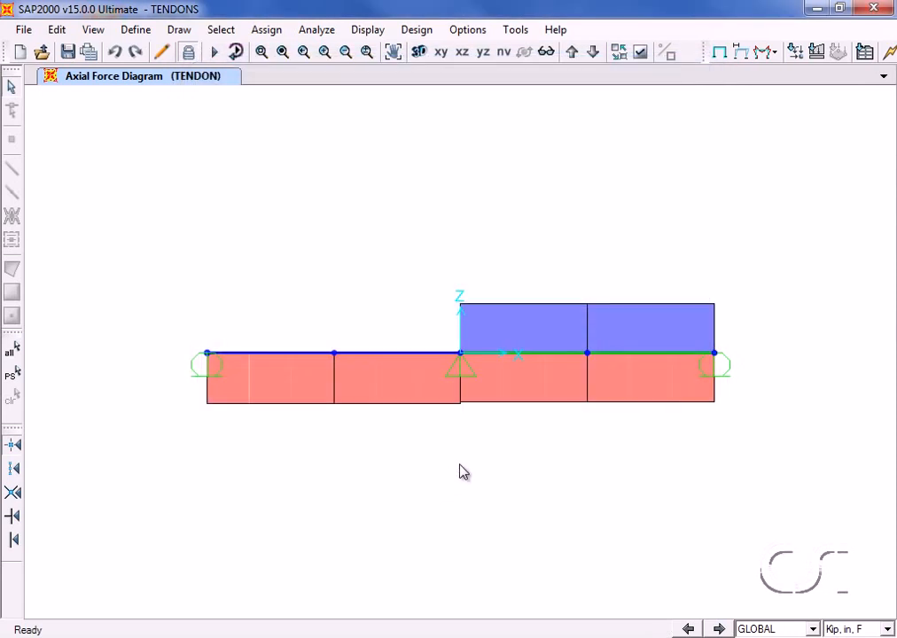
right_click(545, 355)
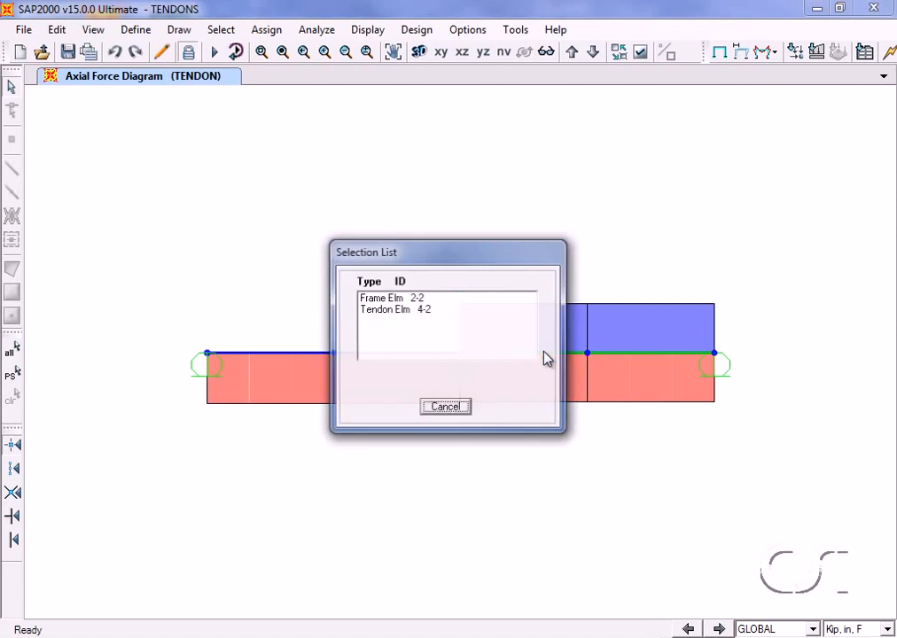
left_click(423, 310)
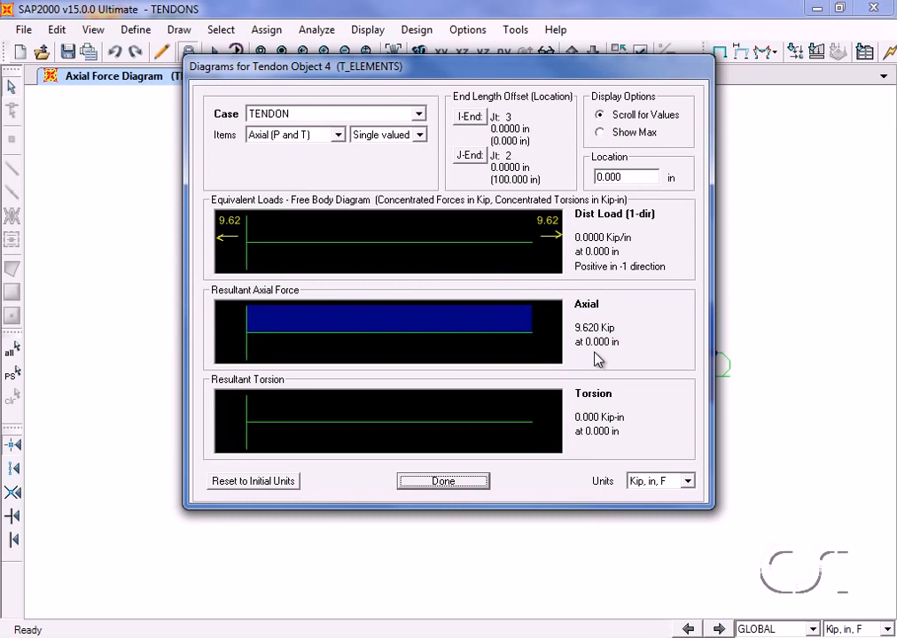
left_click(452, 481)
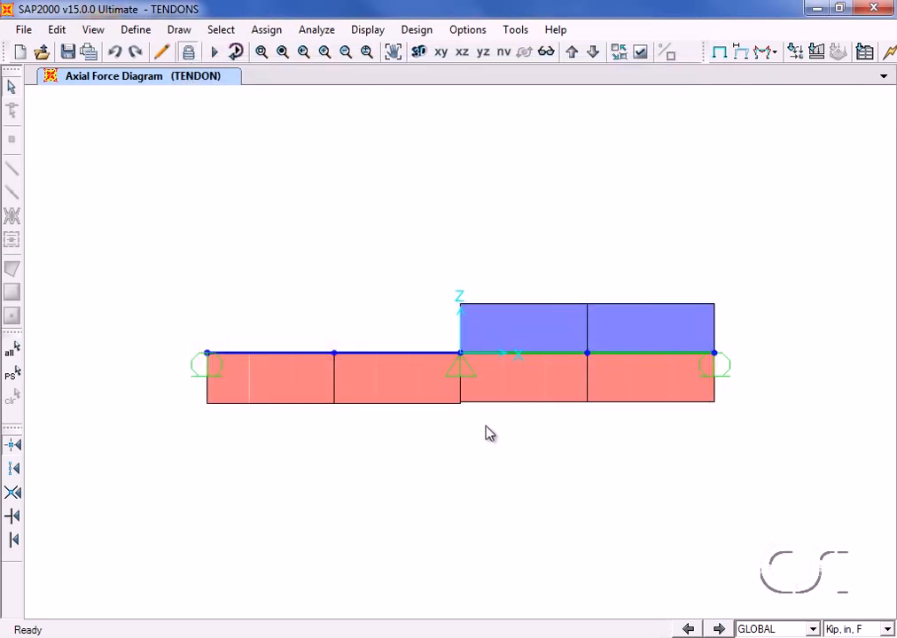
Inspect the detailed axial force diagram of the concrete frame element 2-2 in the right span.
right_click(543, 361)
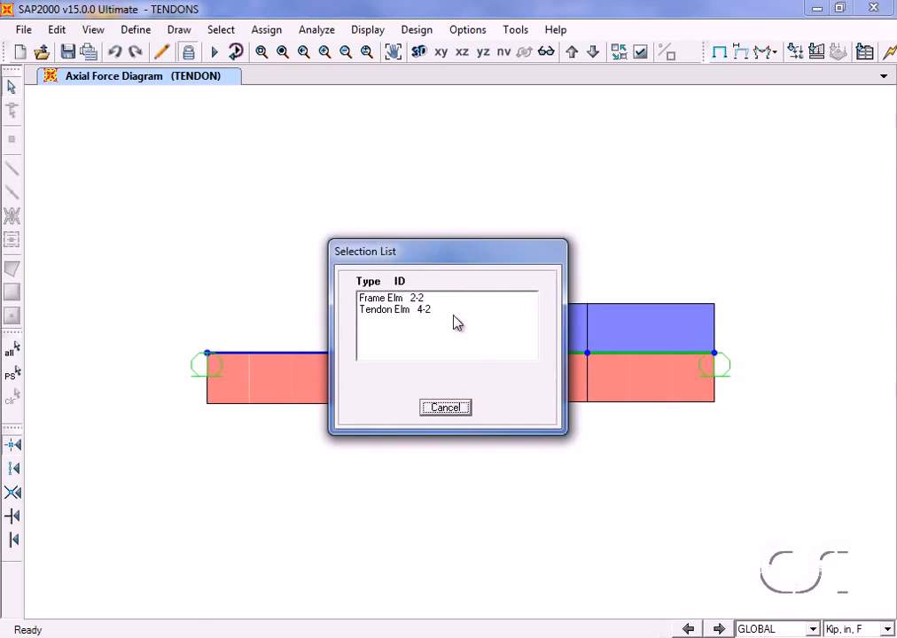
left_click(424, 310)
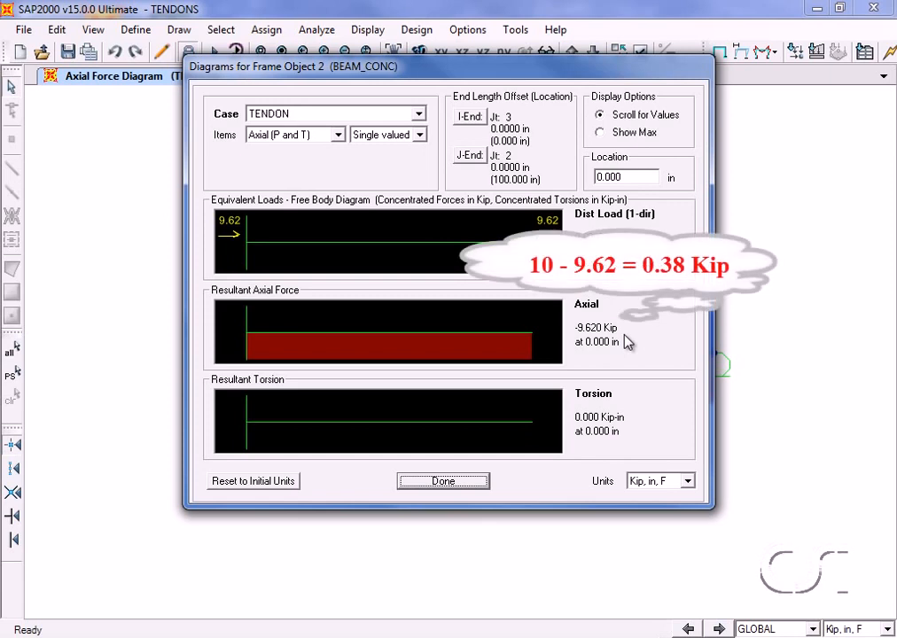
left_click(443, 481)
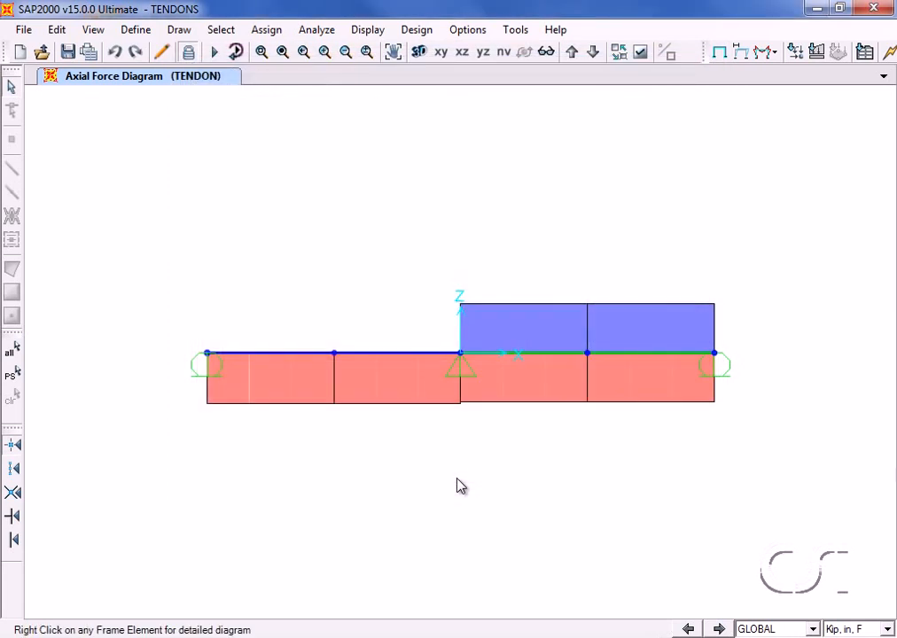
Unlock the model, discarding the analysis results, and delete the tendon in the left span.
left_click(190, 53)
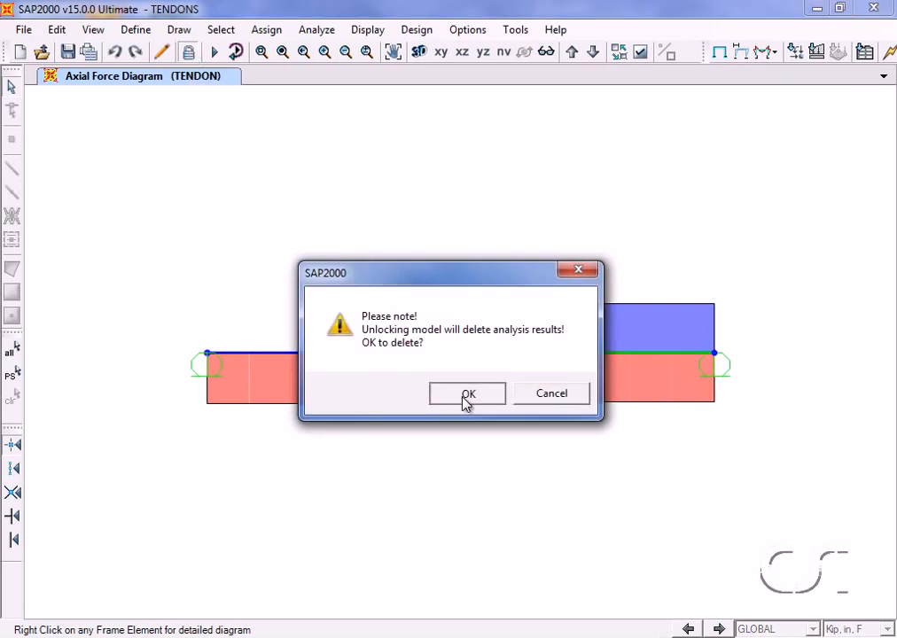
left_click(466, 395)
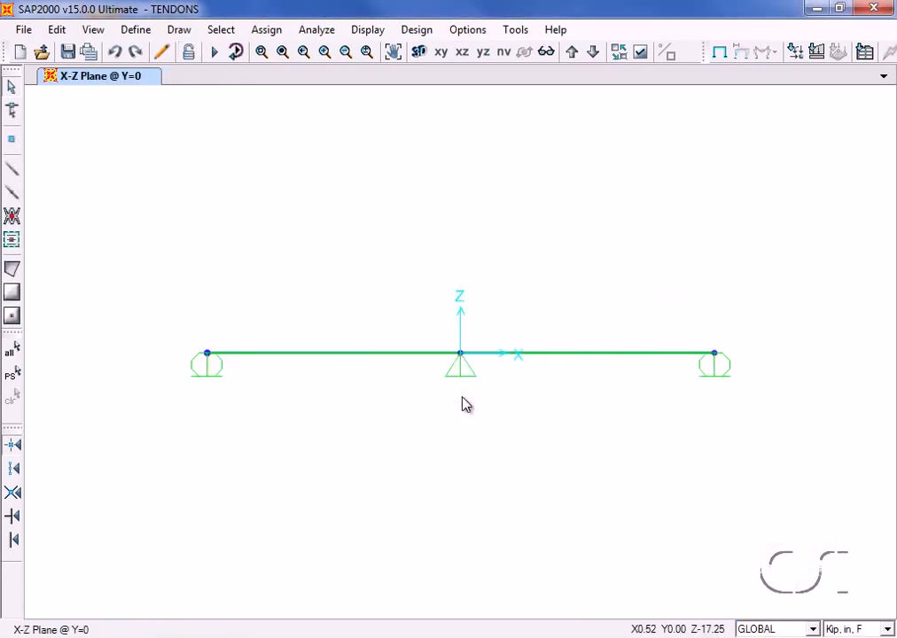
left_click(354, 354, "ctrl")
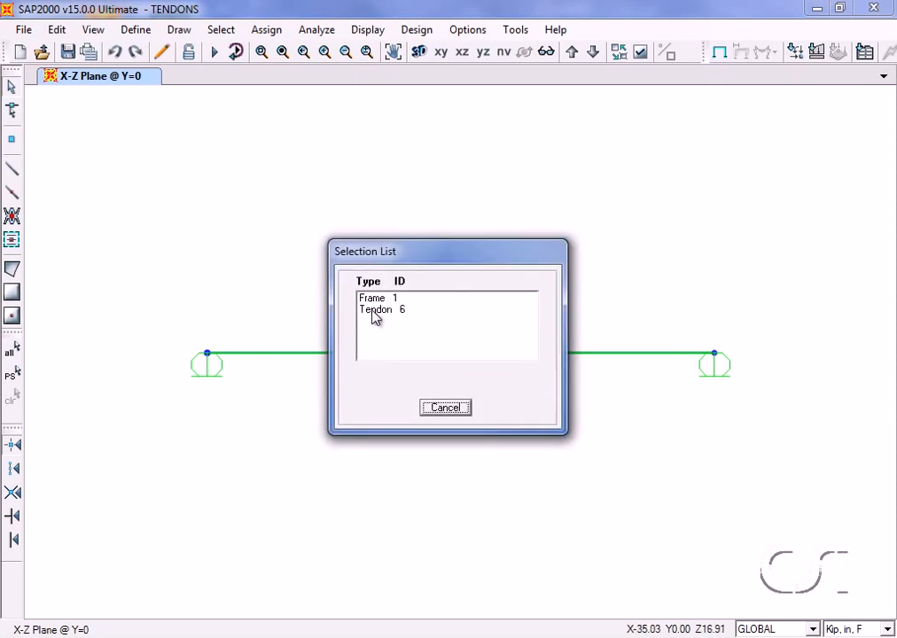
left_click(404, 312)
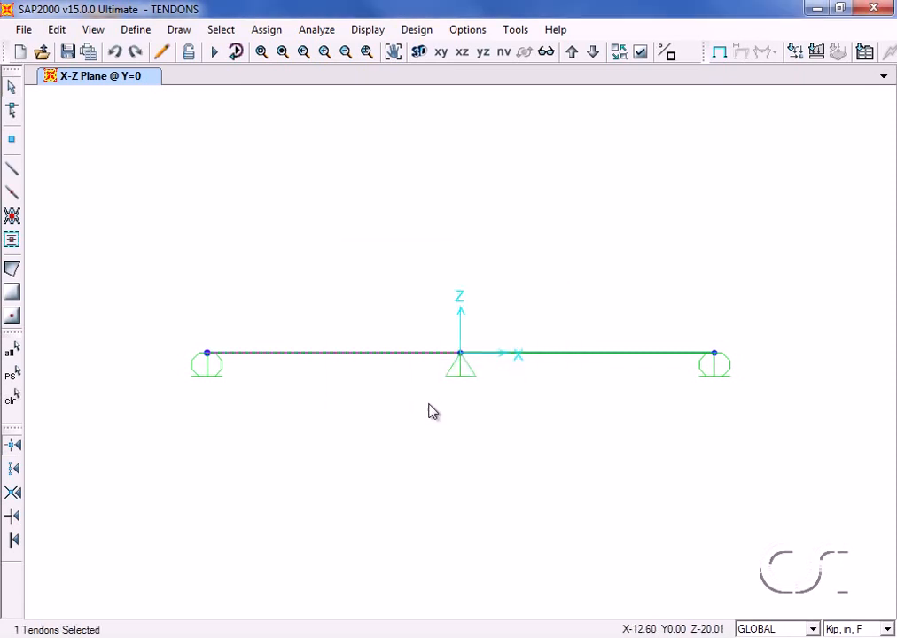
left_click(61, 30)
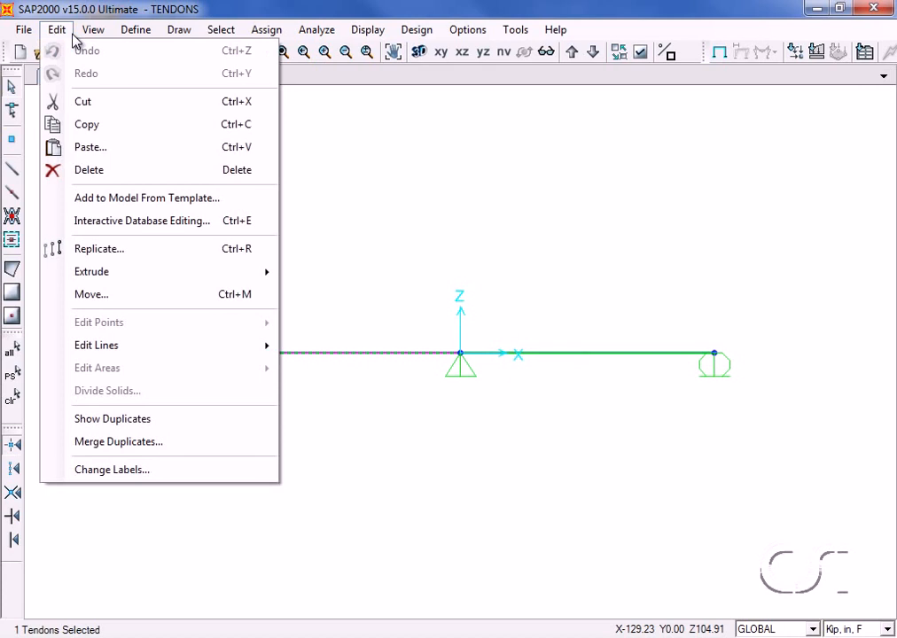
left_click(114, 173)
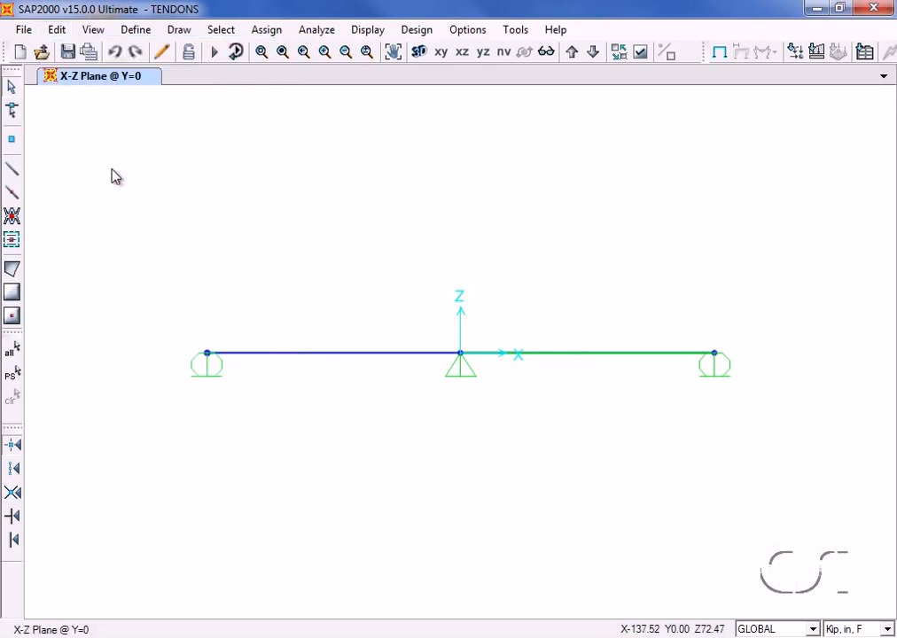
Draw a straight T_LOADS tendon from the left end joint to the middle support.
left_click(11, 168)
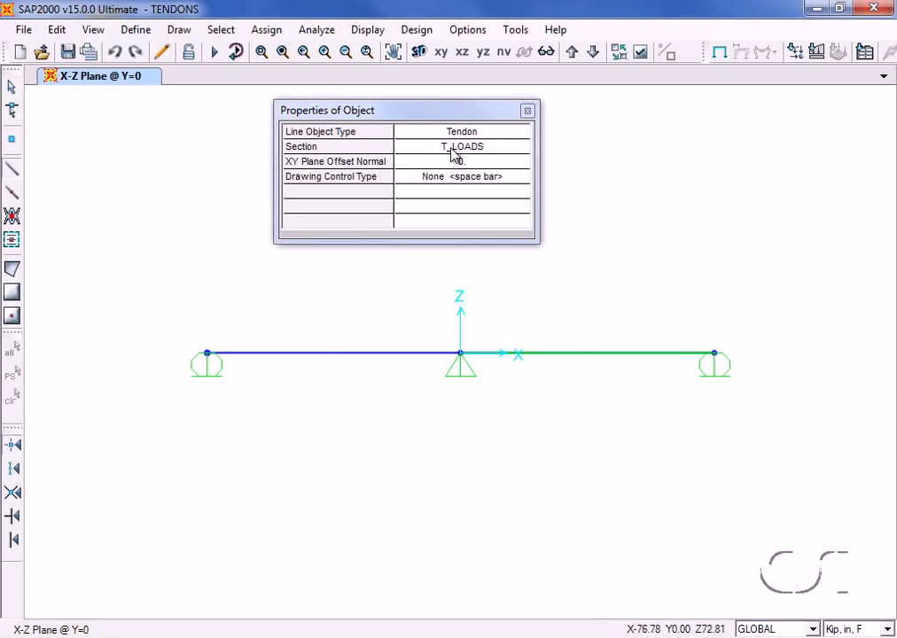
left_click(207, 352)
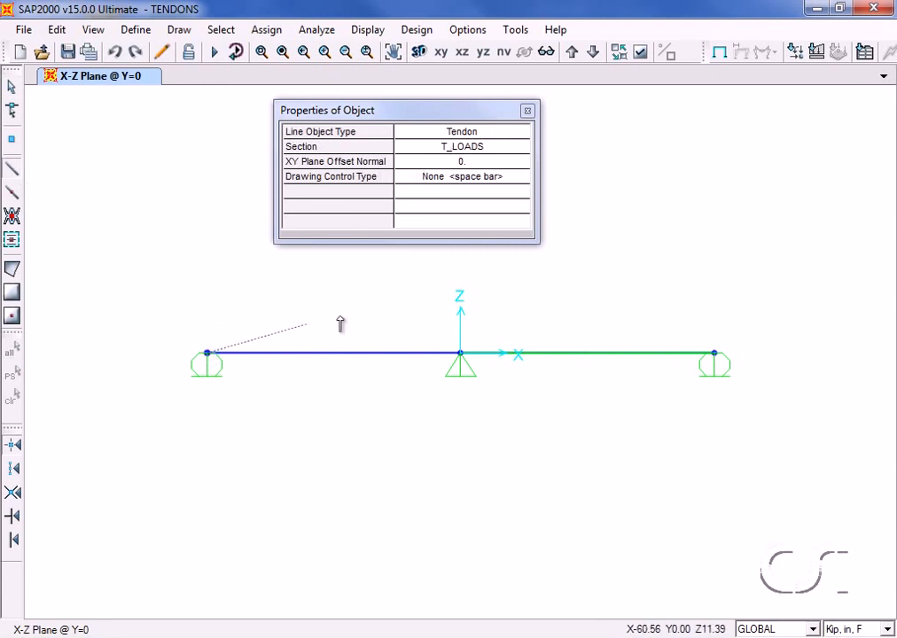
double_click(460, 352)
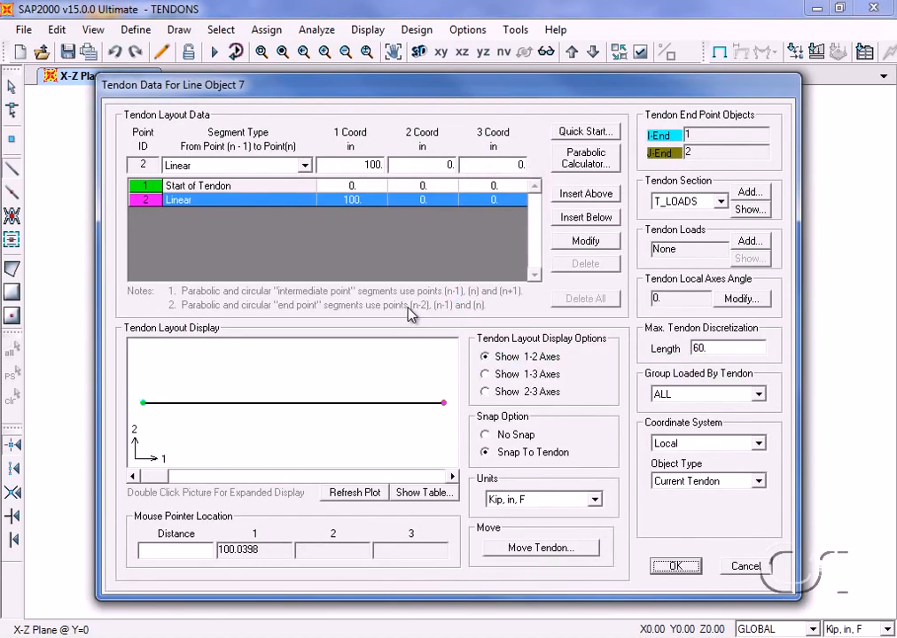
Add a TENDON pattern load to the new tendon with 10 kip force and zero curvature, wobble and anchorage set losses.
left_click(749, 242)
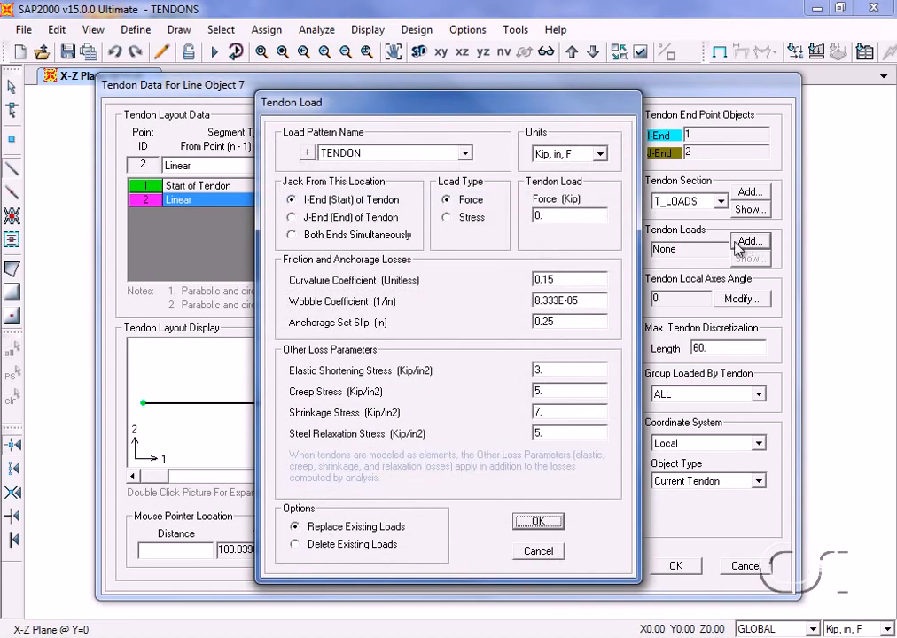
double_click(572, 217)
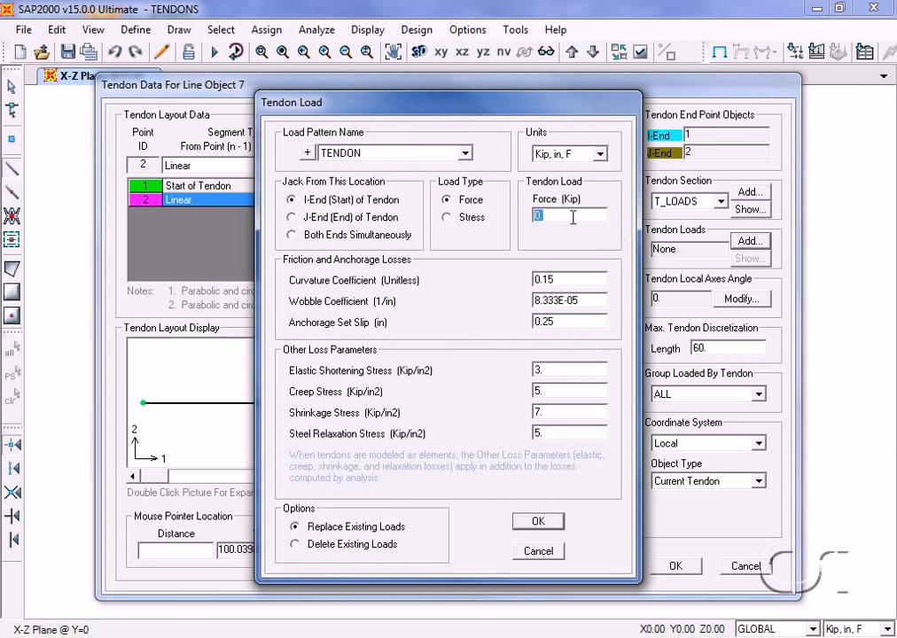
type("10")
double_click(574, 278)
type("0")
double_click(573, 298)
type("0")
double_click(574, 317)
type("0")
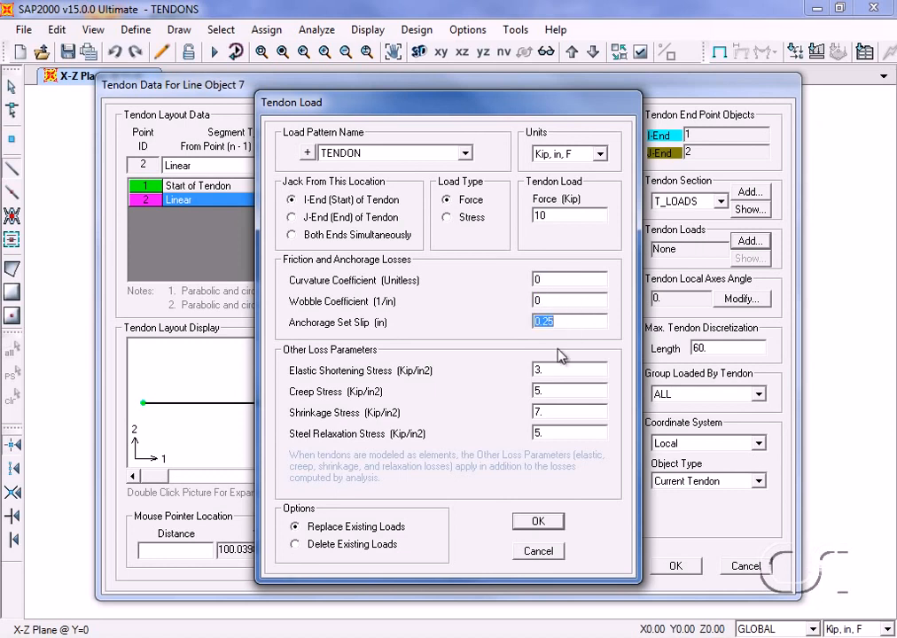
Set the tendon's elastic shortening stress to 0.38 kip/in2, zero the creep, shrinkage and relaxation stresses, and finish the tendon.
double_click(552, 370)
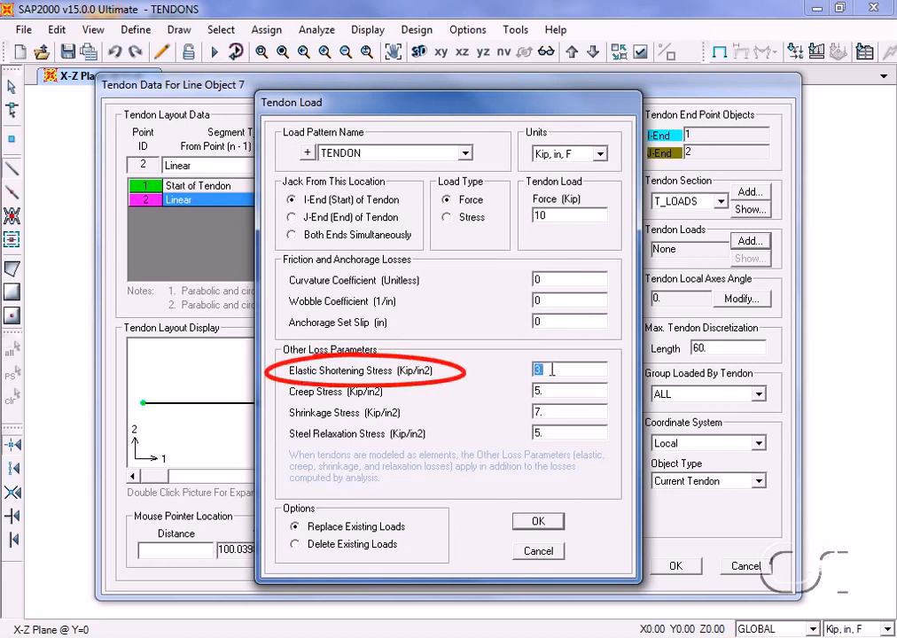
type("0")
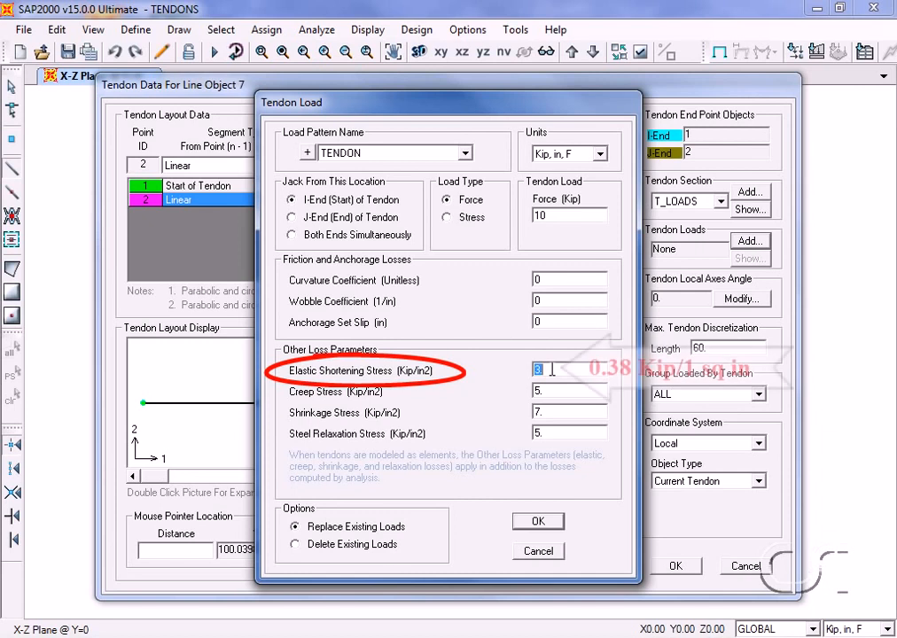
type(".38")
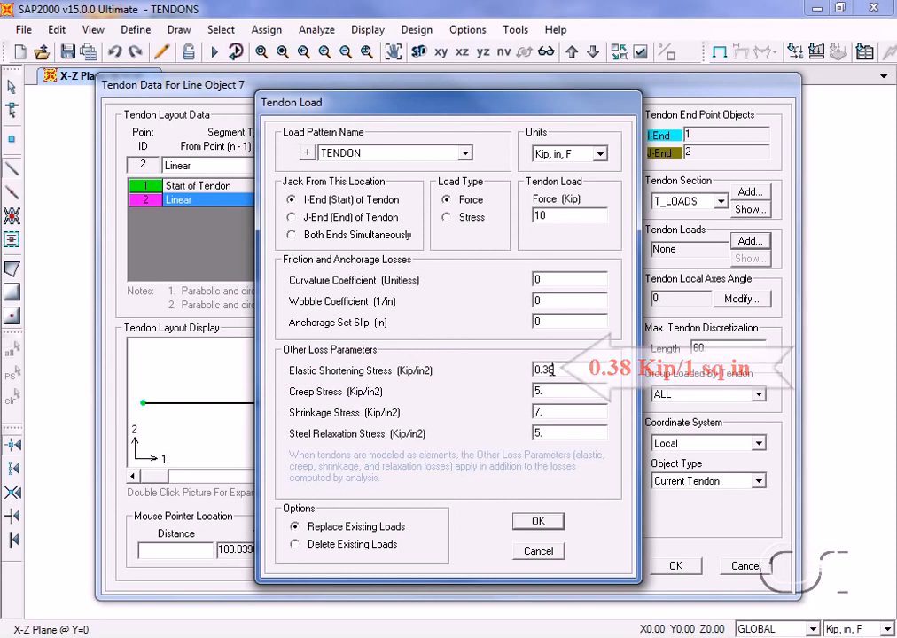
double_click(551, 388)
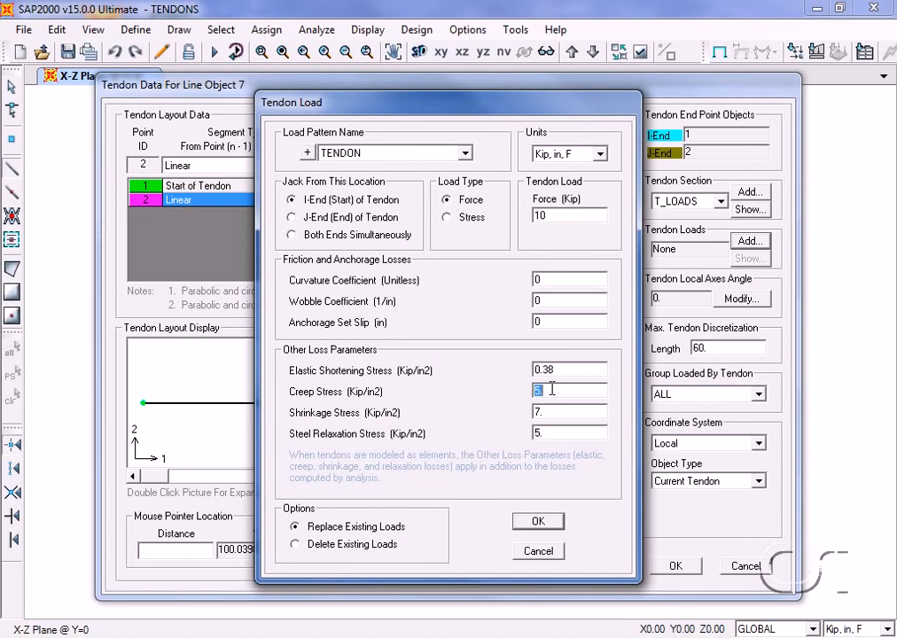
type("0")
double_click(554, 412)
type("0")
double_click(544, 434)
type("0")
left_click(540, 521)
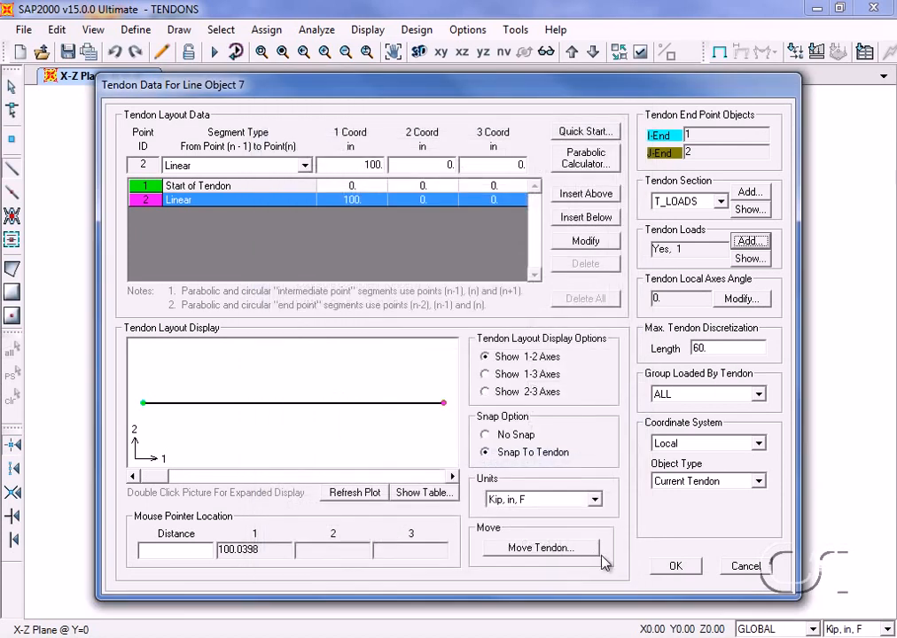
left_click(676, 565)
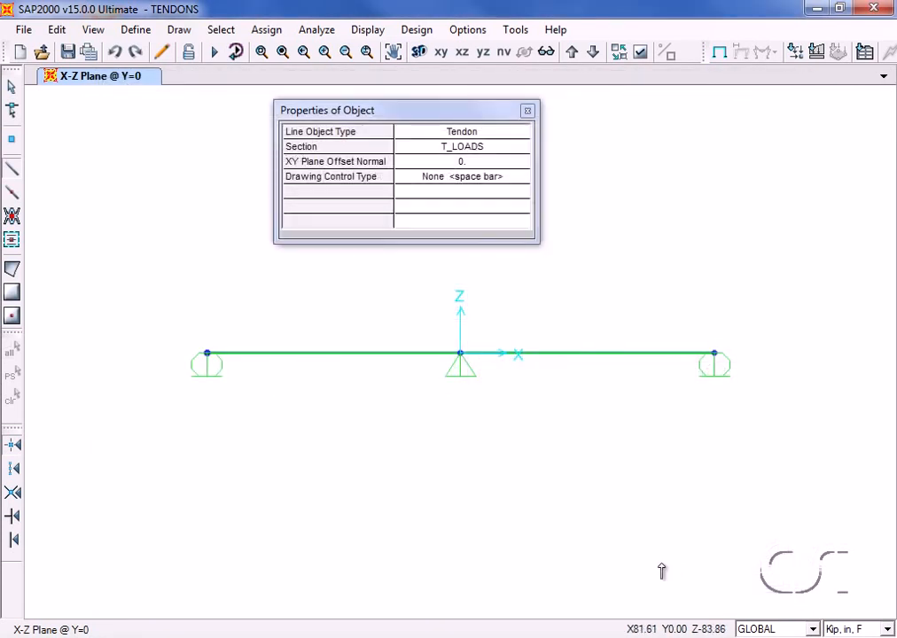
left_click(12, 88)
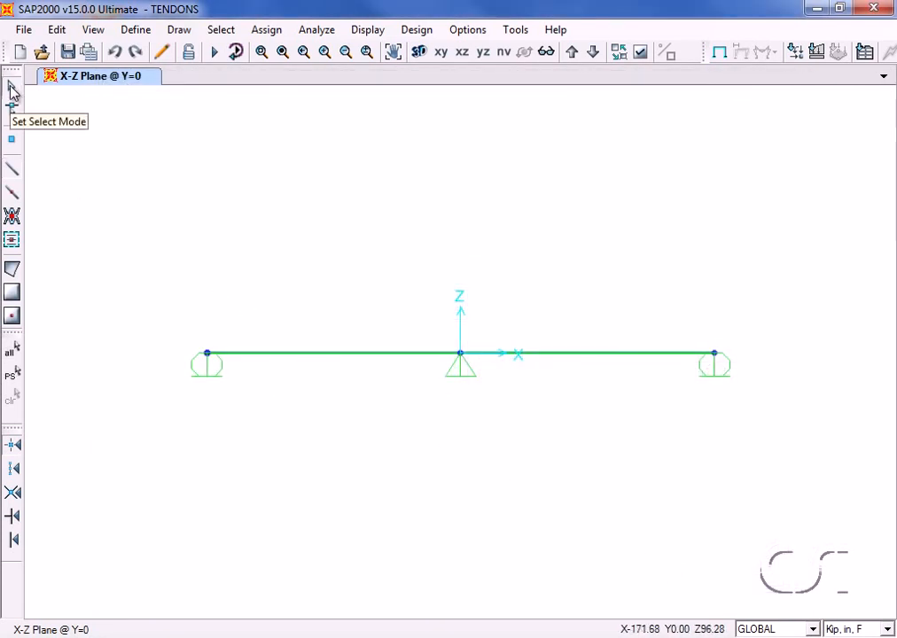
Run the TENDON load case and compare the axial forces of the left-span and right-span beams.
left_click(217, 55)
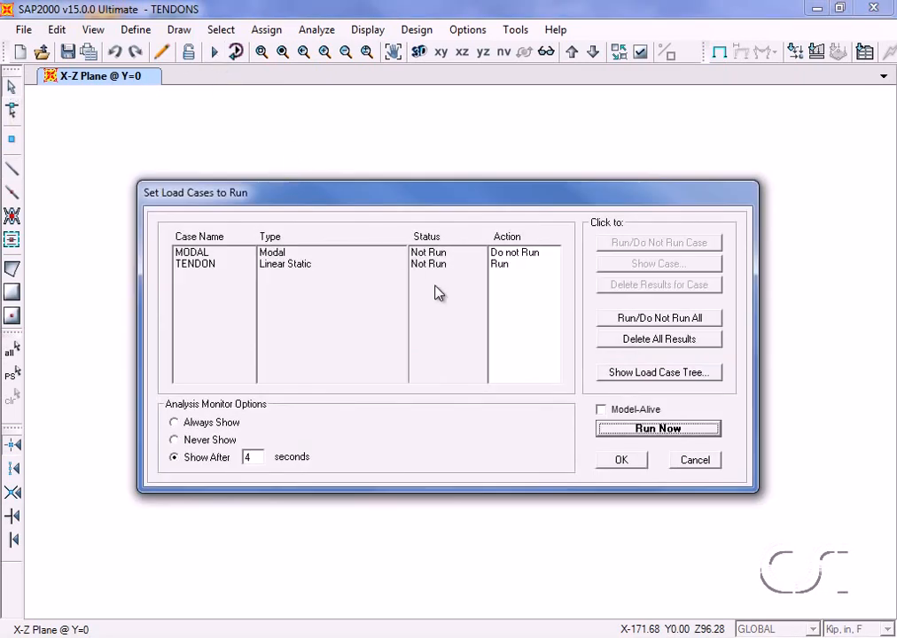
left_click(632, 429)
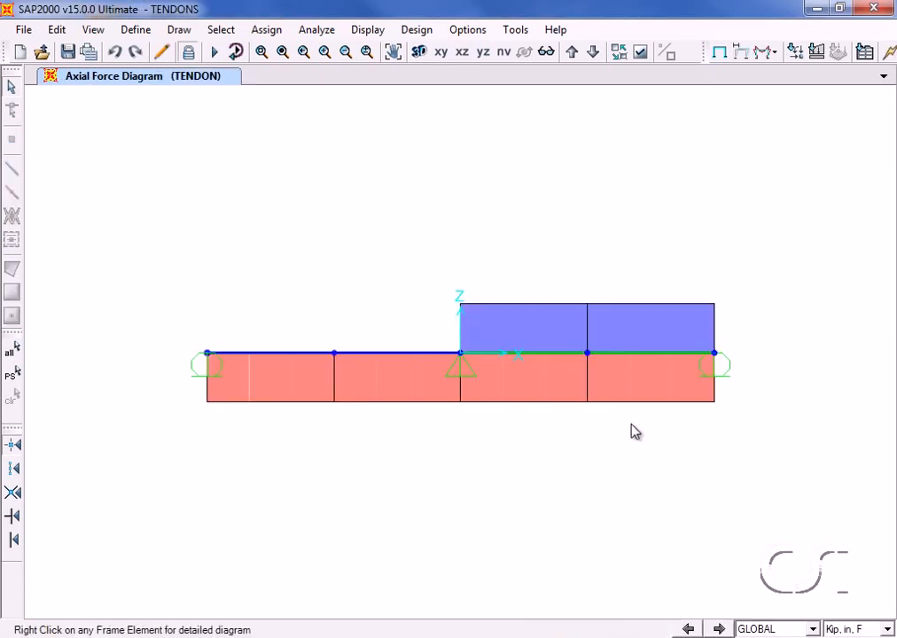
mouse_move(385, 357)
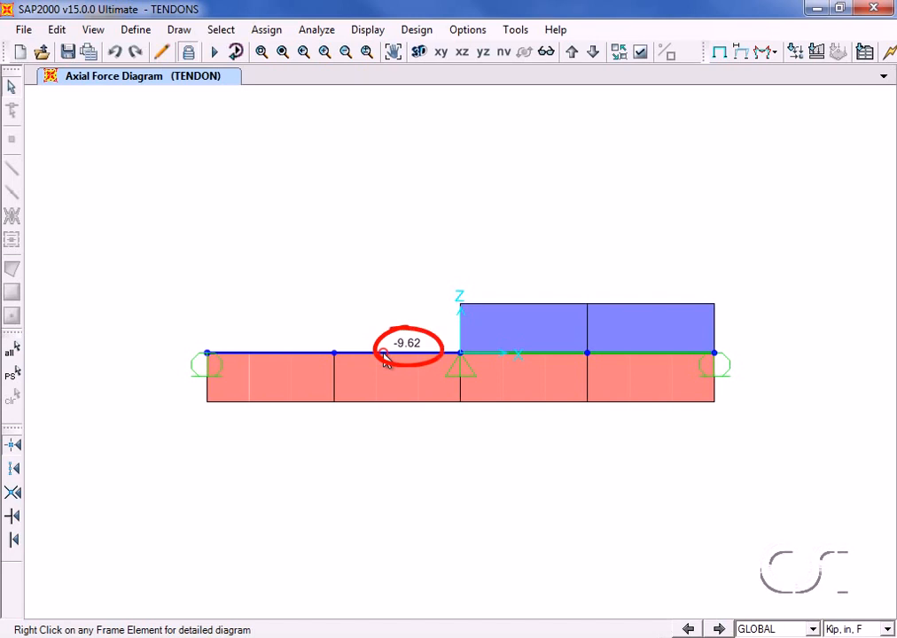
right_click(541, 359)
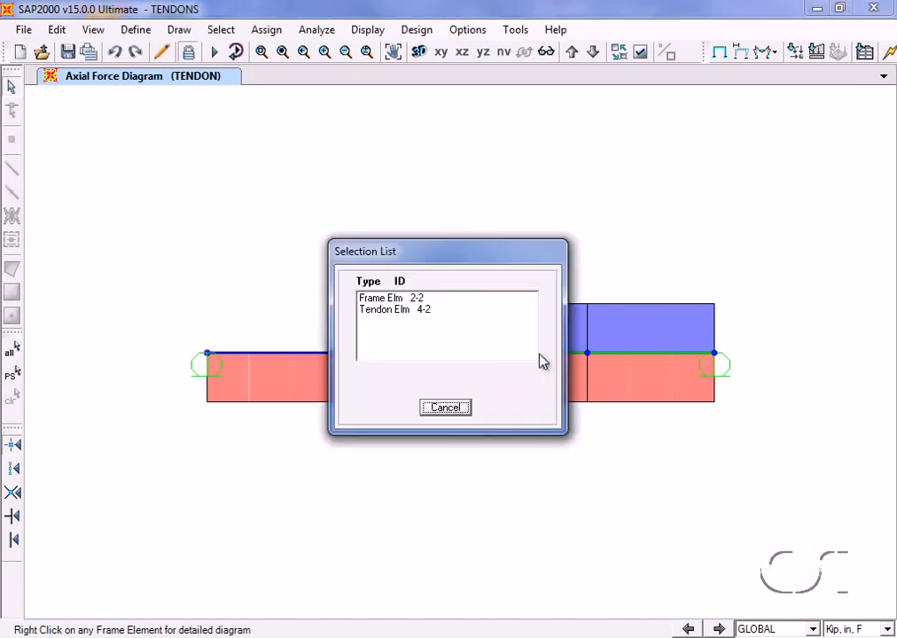
left_click(420, 303)
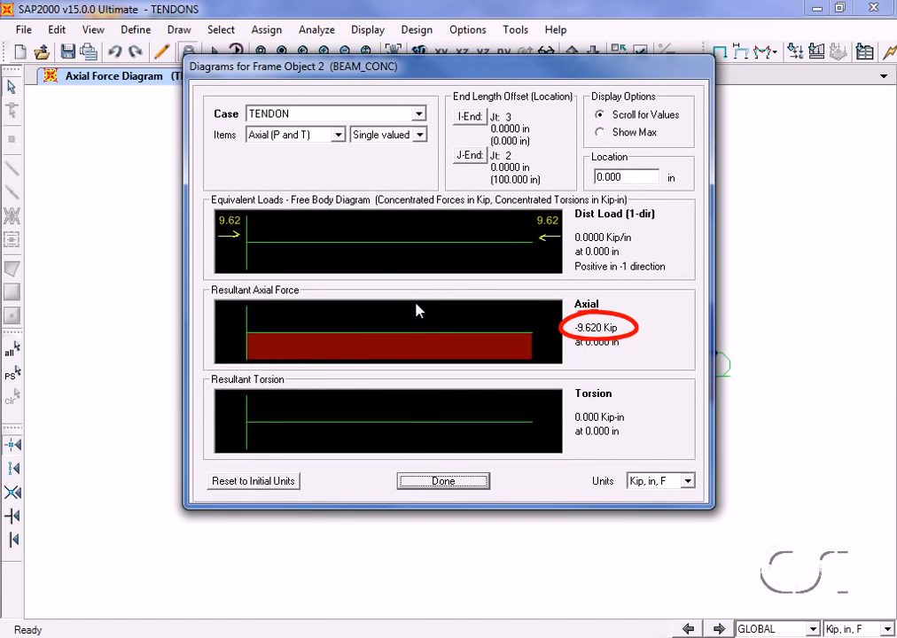
left_click(441, 482)
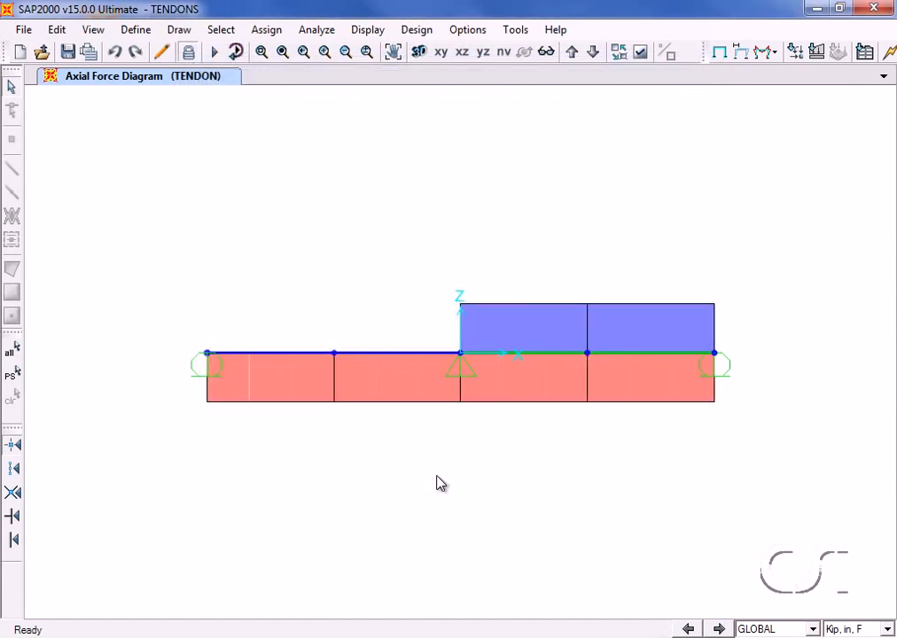
Show the deformed shape for the TENDON case and check the displacements of the joints at both beam ends.
left_click(368, 32)
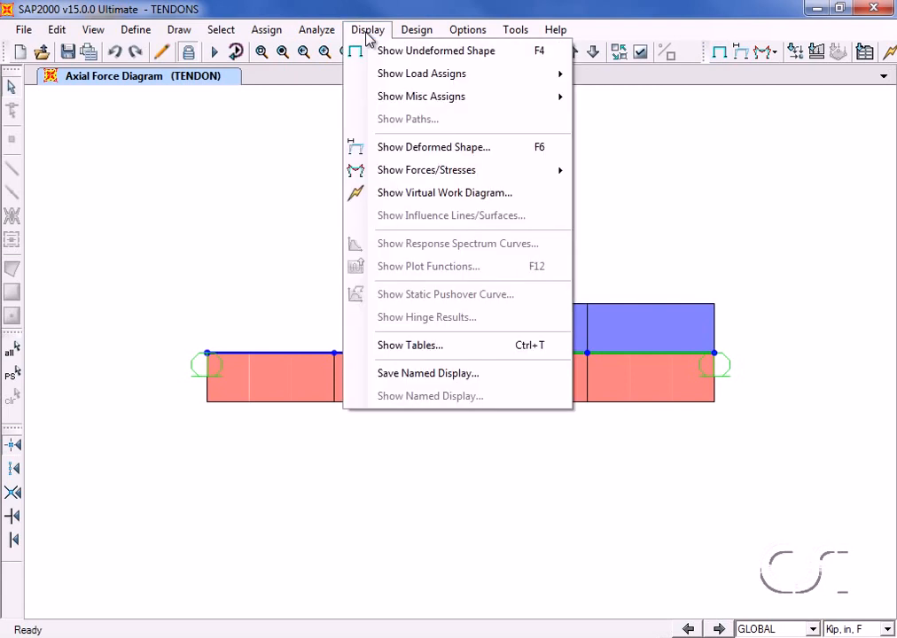
left_click(382, 147)
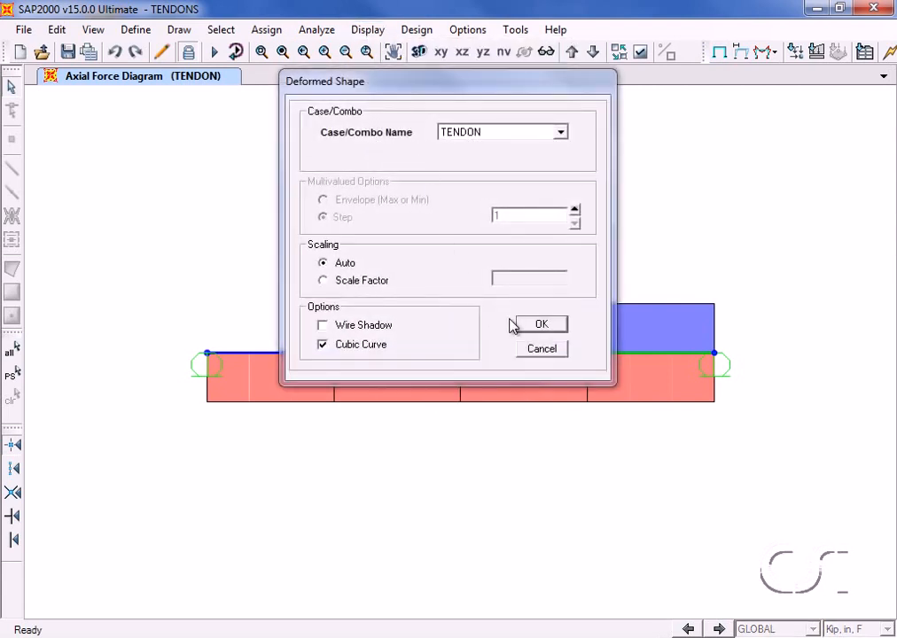
left_click(539, 324)
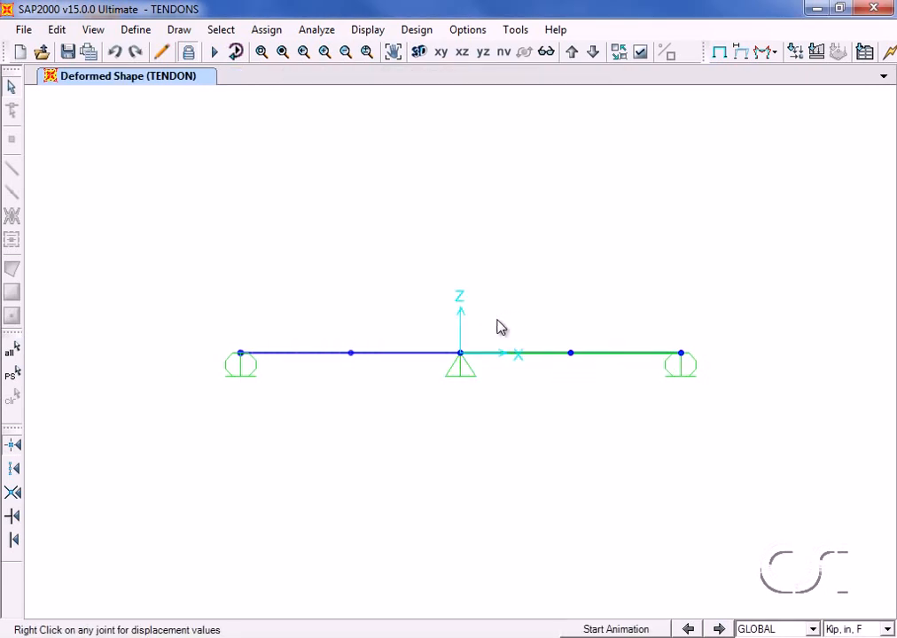
right_click(241, 355)
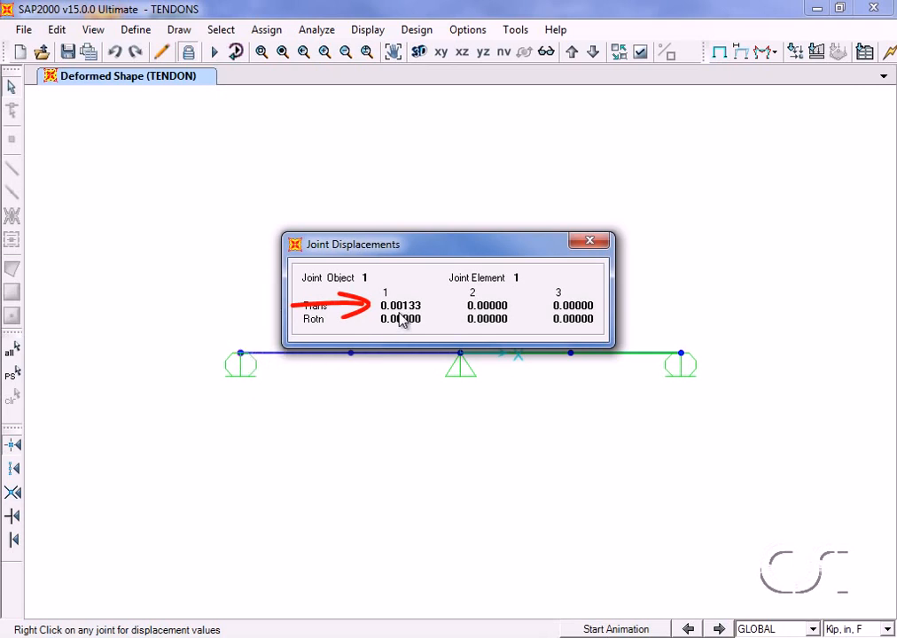
left_click(591, 241)
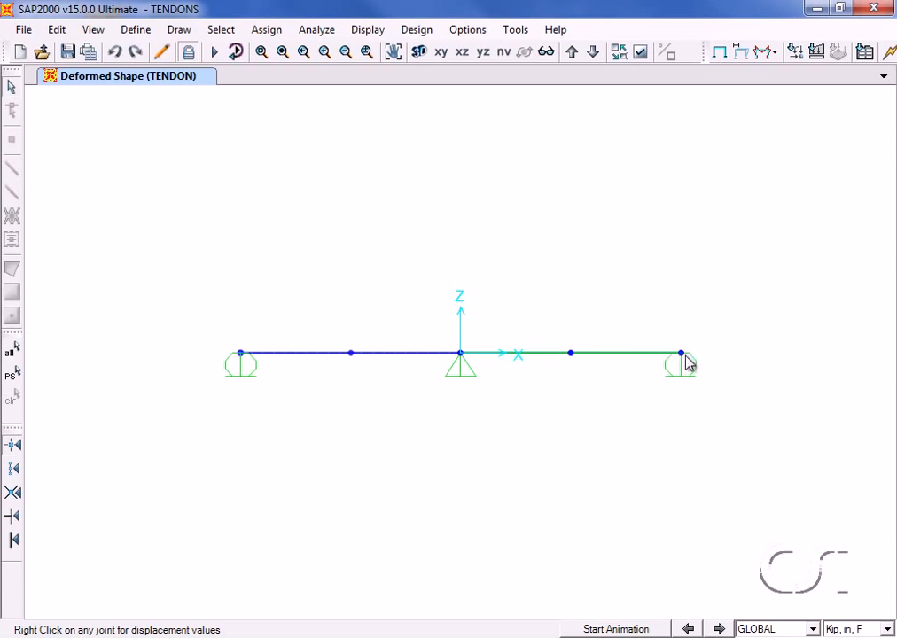
mouse_move(690, 363)
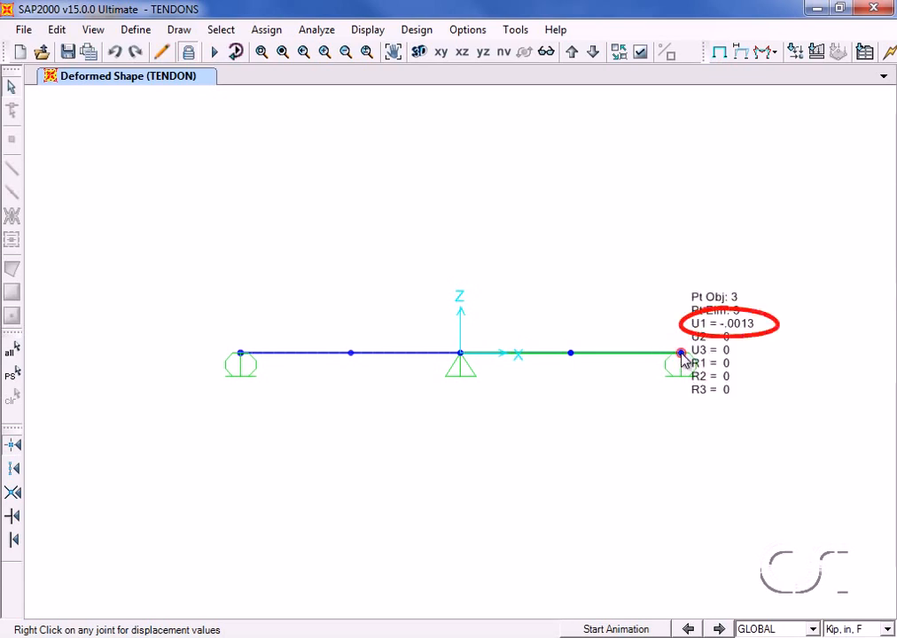